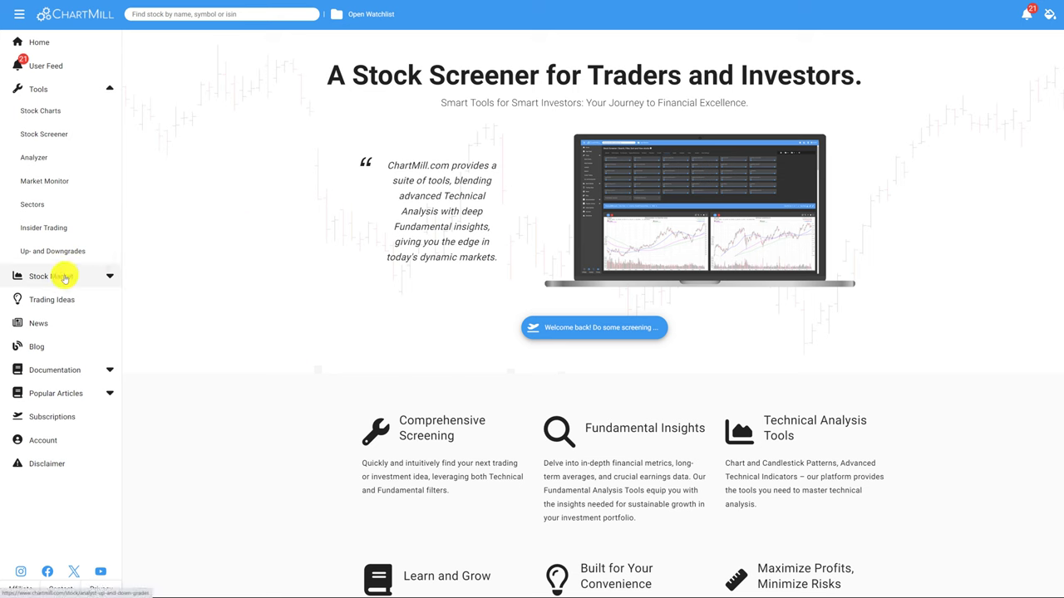
# Step: Open the Market Monitor and look over the index ETF overview and sector performance
pyautogui.click(45, 181)
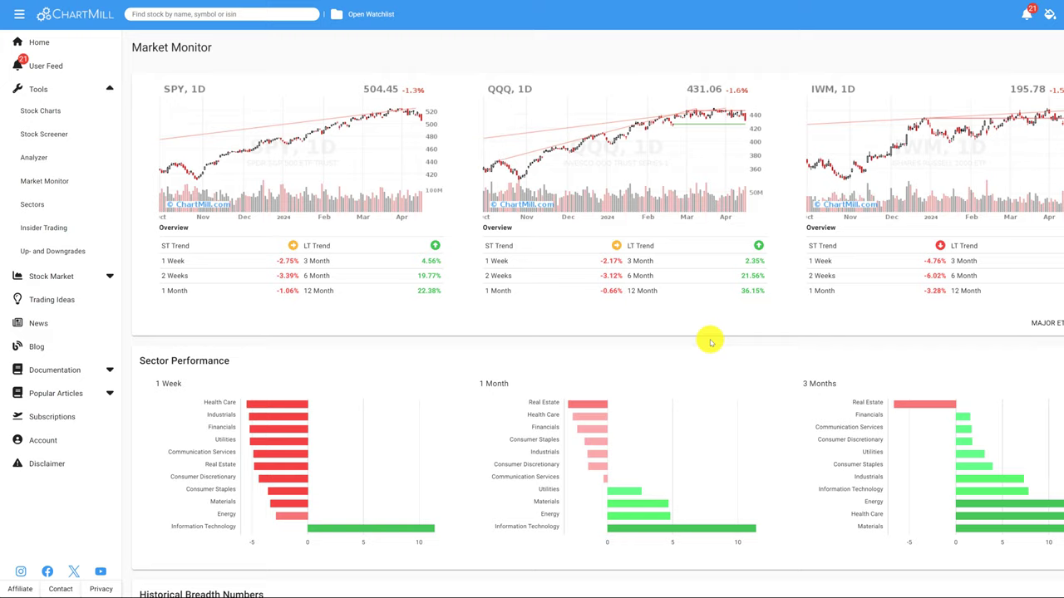
pyautogui.scroll(-5, 710, 343)
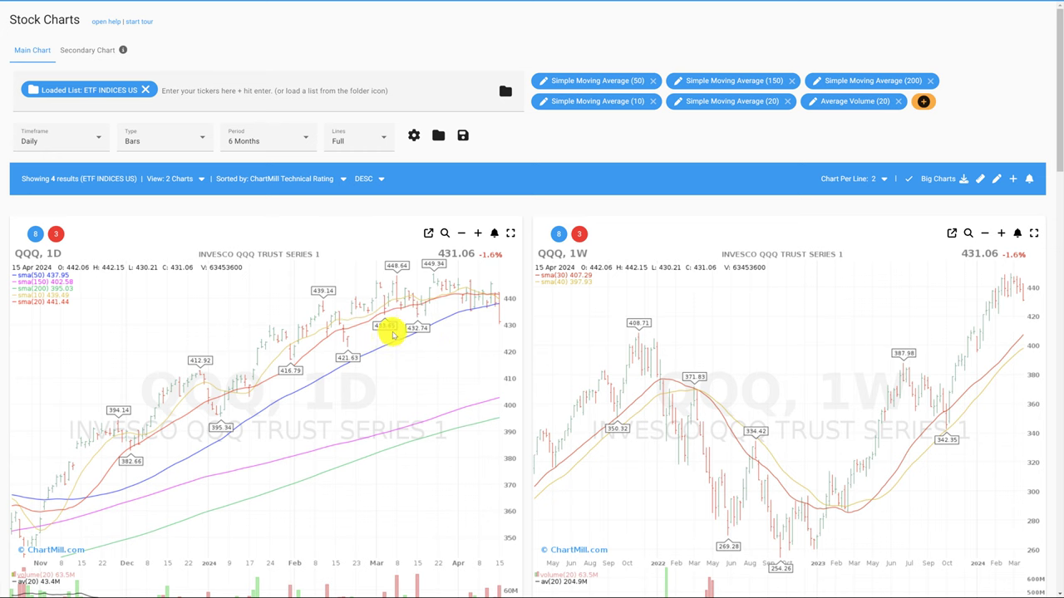
# Step: Examine the daily and weekly charts of the major index ETFs QQQ, SPY, IWM and DIA for trend and volume
pyautogui.scroll(-3, 386, 357)
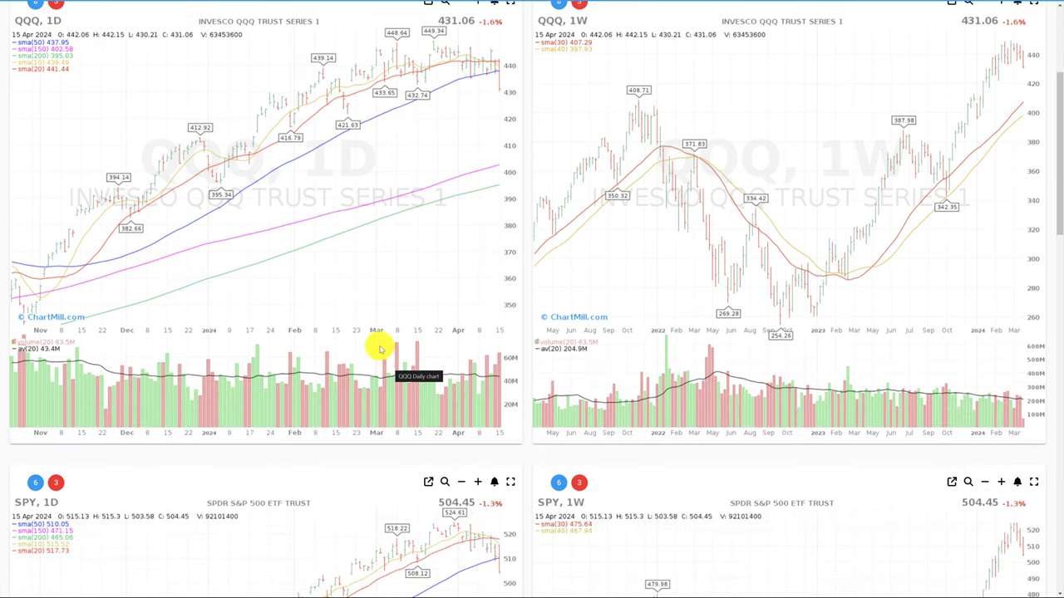
pyautogui.scroll(-3, 253, 374)
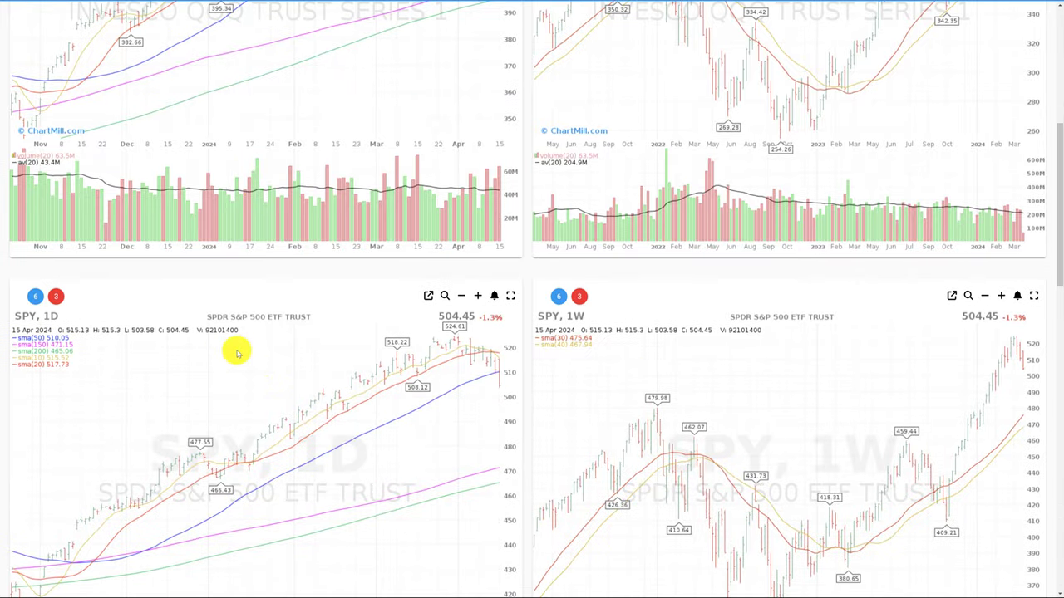
pyautogui.scroll(-9, 239, 351)
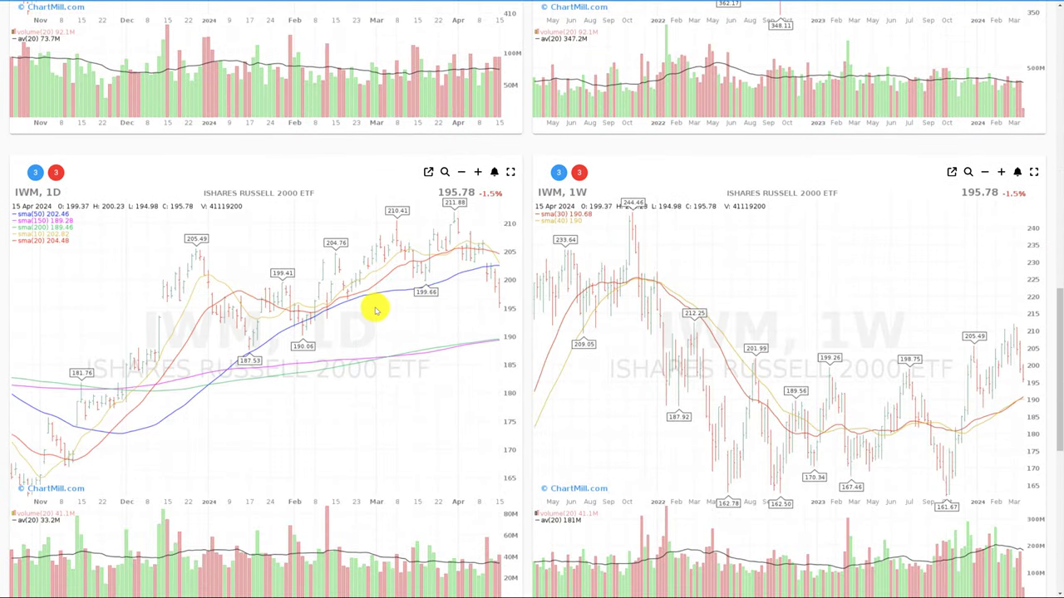
pyautogui.scroll(-7, 374, 306)
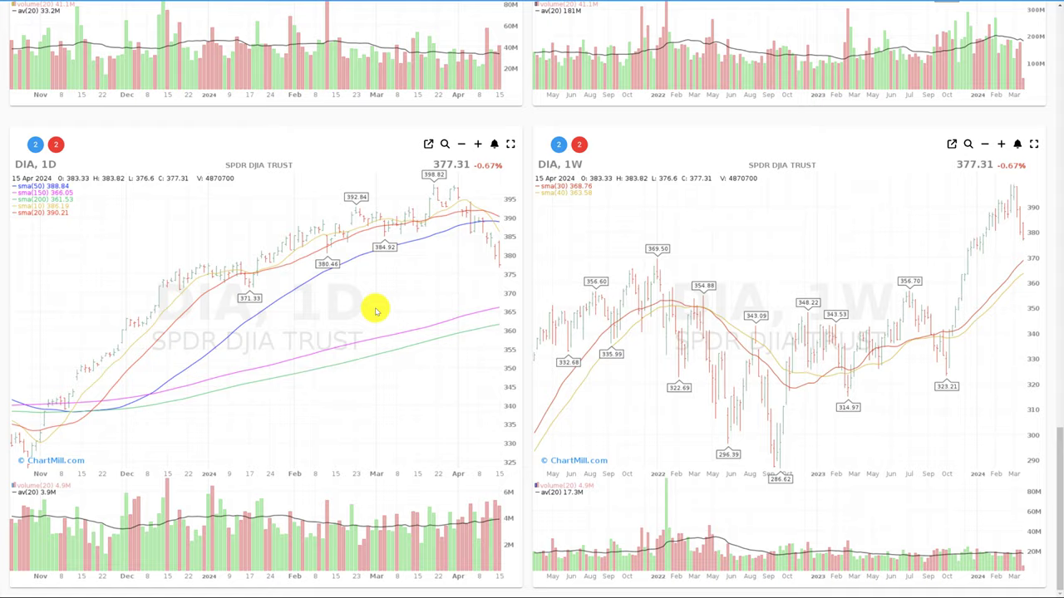
pyautogui.scroll(8, 375, 309)
pyautogui.scroll(15, 347, 355)
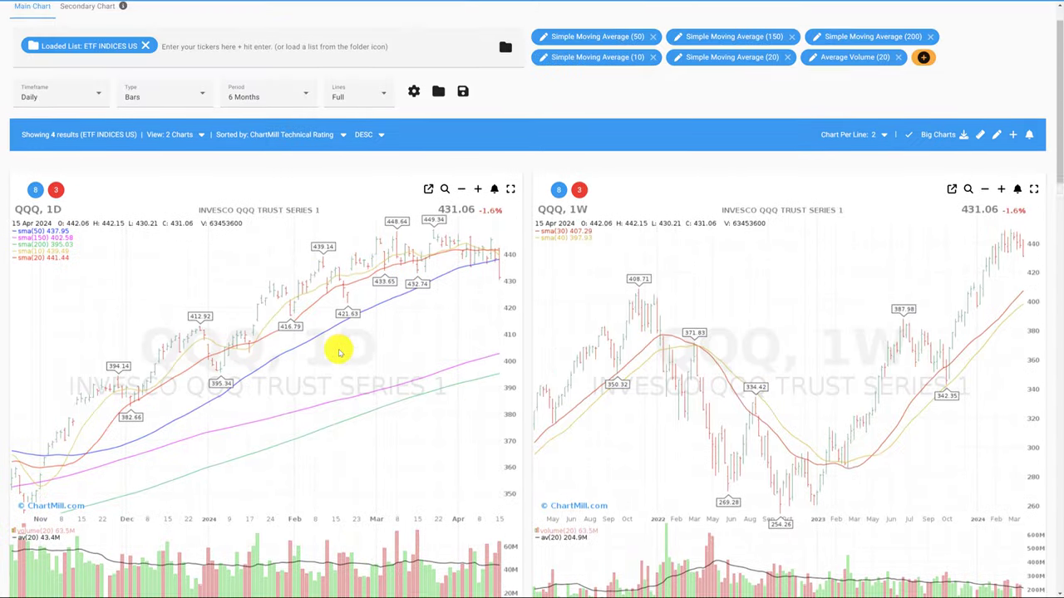
pyautogui.scroll(1, 339, 352)
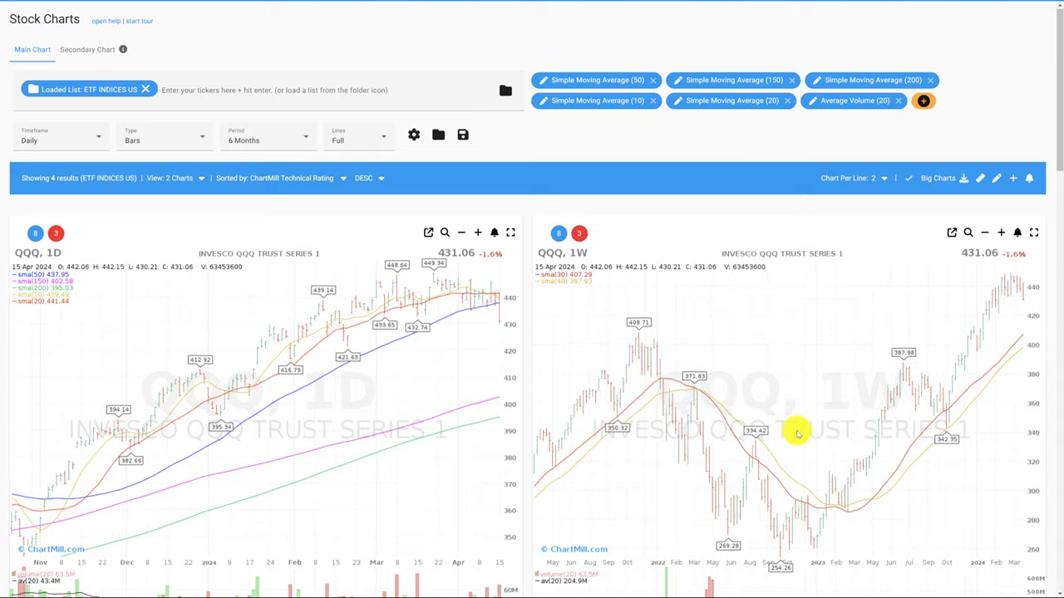
pyautogui.scroll(-1, 795, 429)
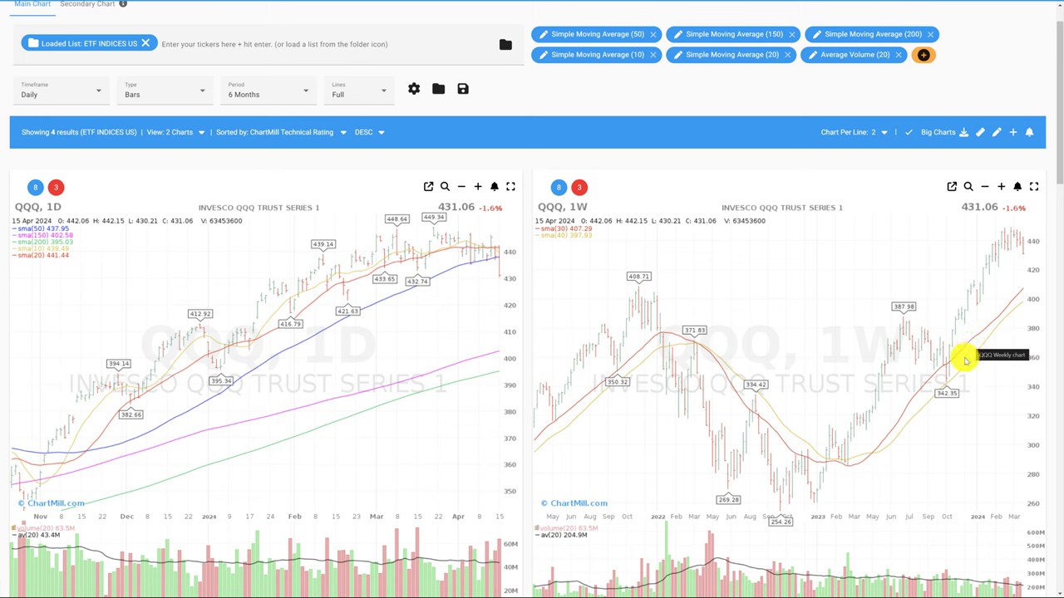
pyautogui.scroll(-1, 954, 370)
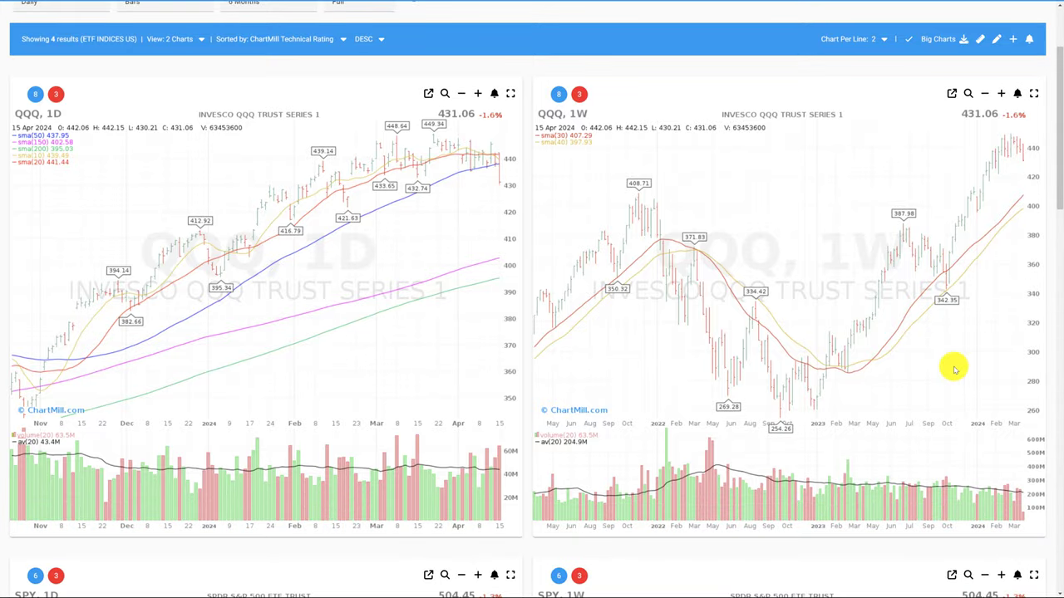
pyautogui.scroll(1, 954, 370)
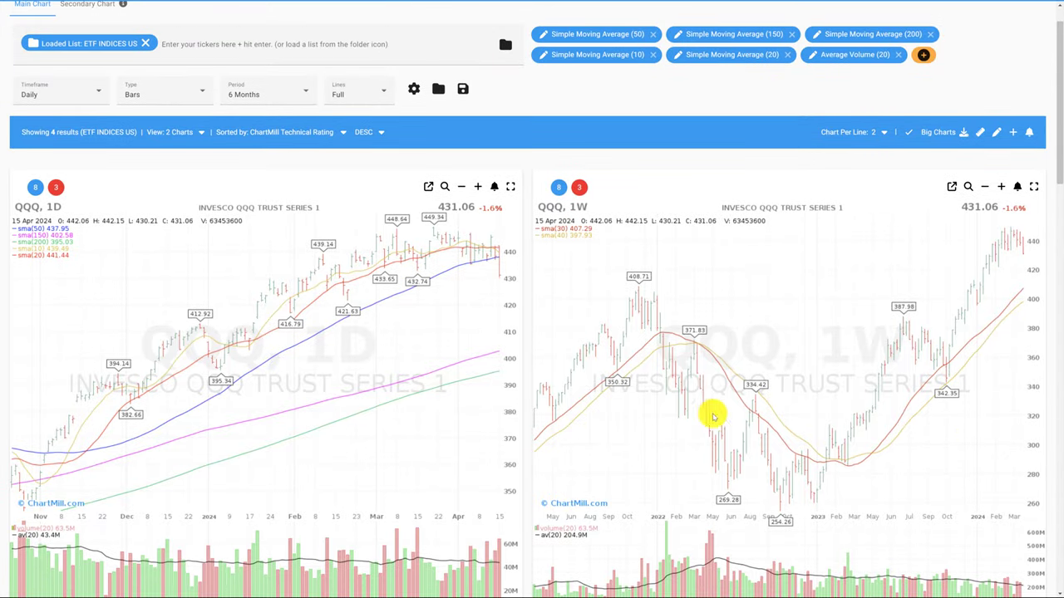
# Step: Review the Market Monitor's historical breadth numbers and the sector performance over one week, one month and three months
pyautogui.scroll(1, 537, 397)
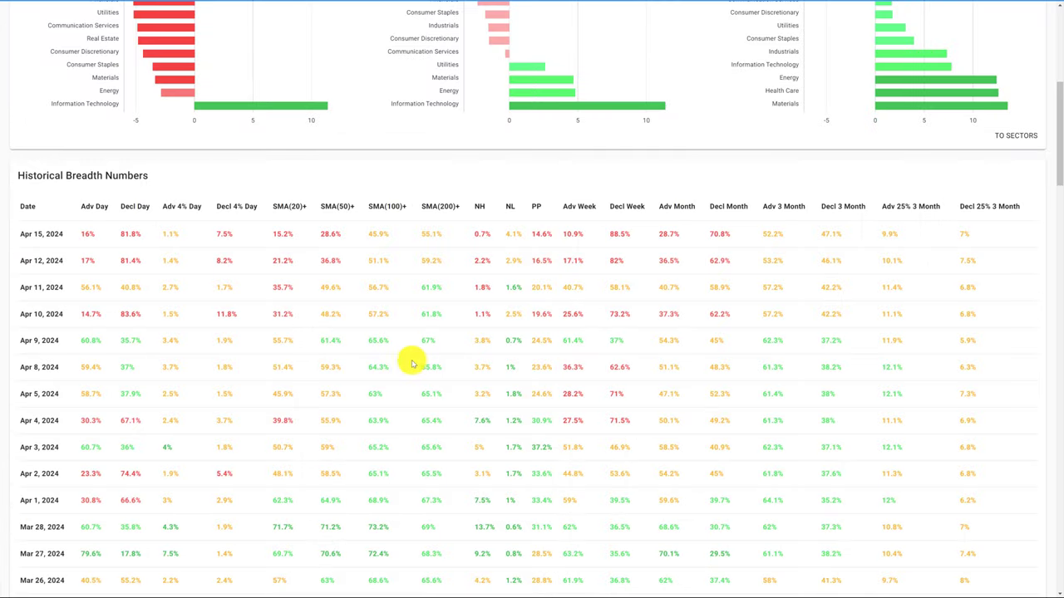
pyautogui.scroll(3, 412, 363)
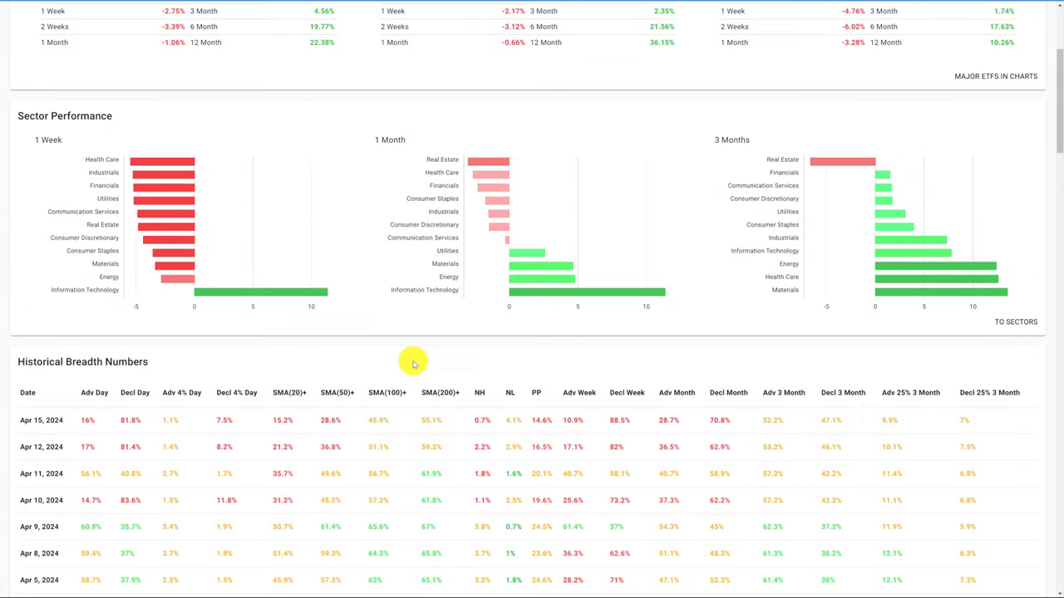
pyautogui.scroll(4, 413, 363)
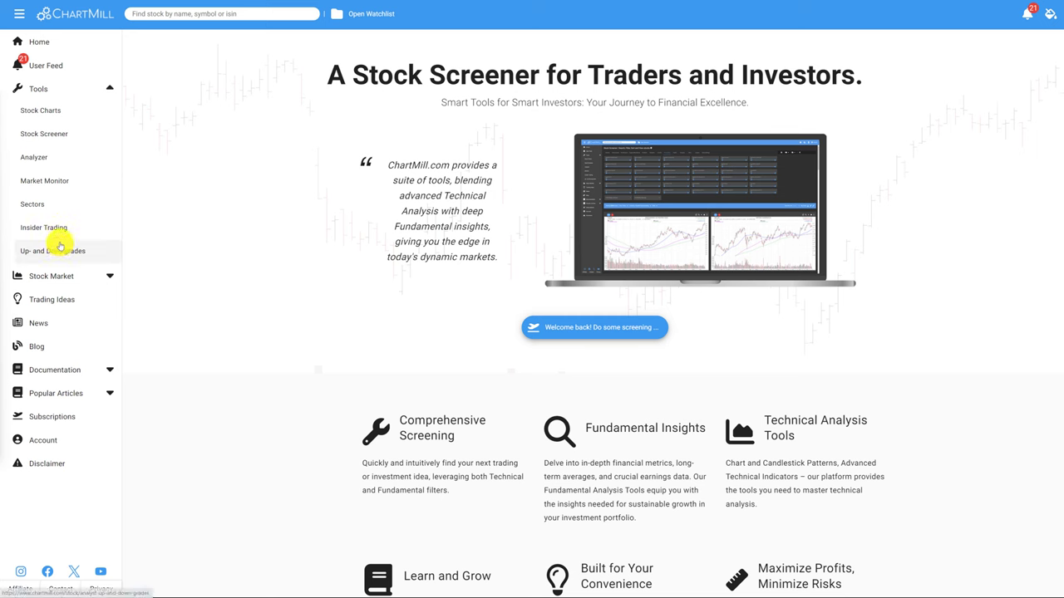
# Step: Open the Trading Ideas and filter them to Short Only and ChartMill Screens Only
pyautogui.click(60, 301)
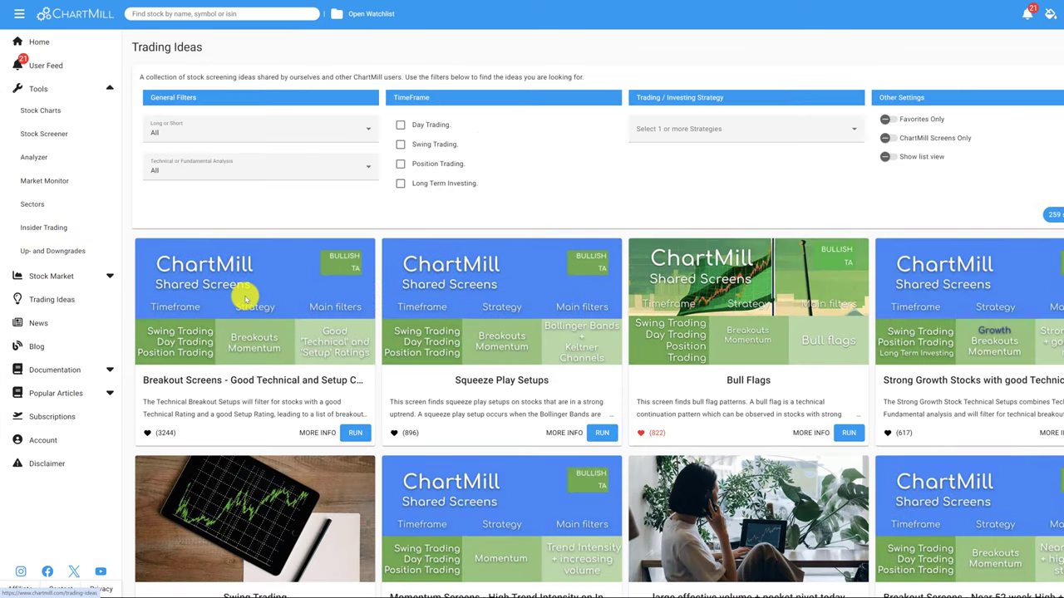
pyautogui.click(235, 129)
pyautogui.click(172, 206)
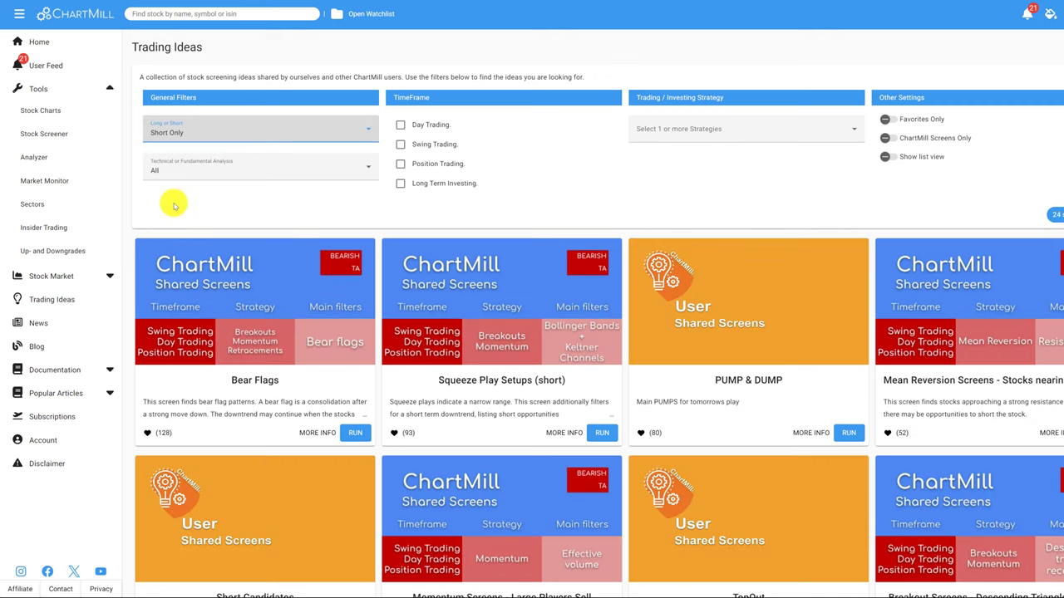
pyautogui.click(891, 139)
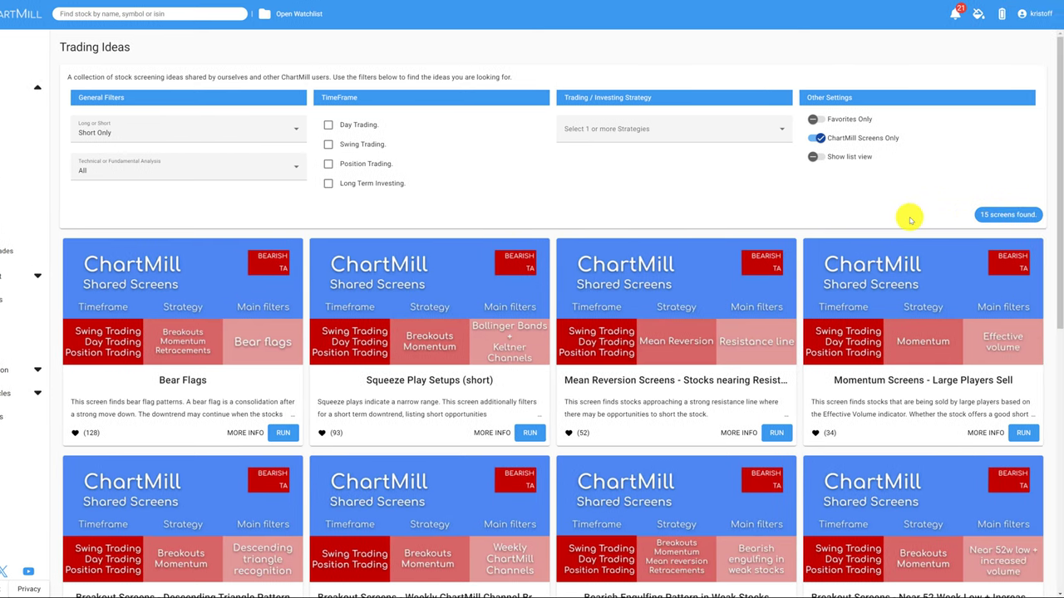
# Step: Open the details of the "Mean Reversion Screens - Failed Breakouts above 52 week High" idea and run it in the stock screener
pyautogui.scroll(-1, 578, 234)
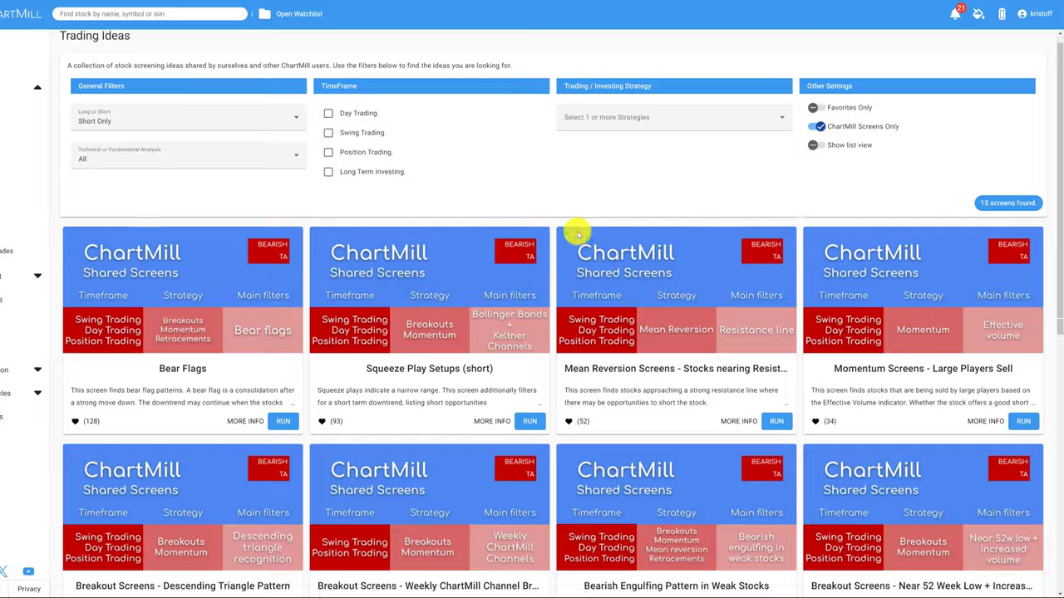
pyautogui.scroll(-2, 470, 274)
pyautogui.scroll(-2, 403, 268)
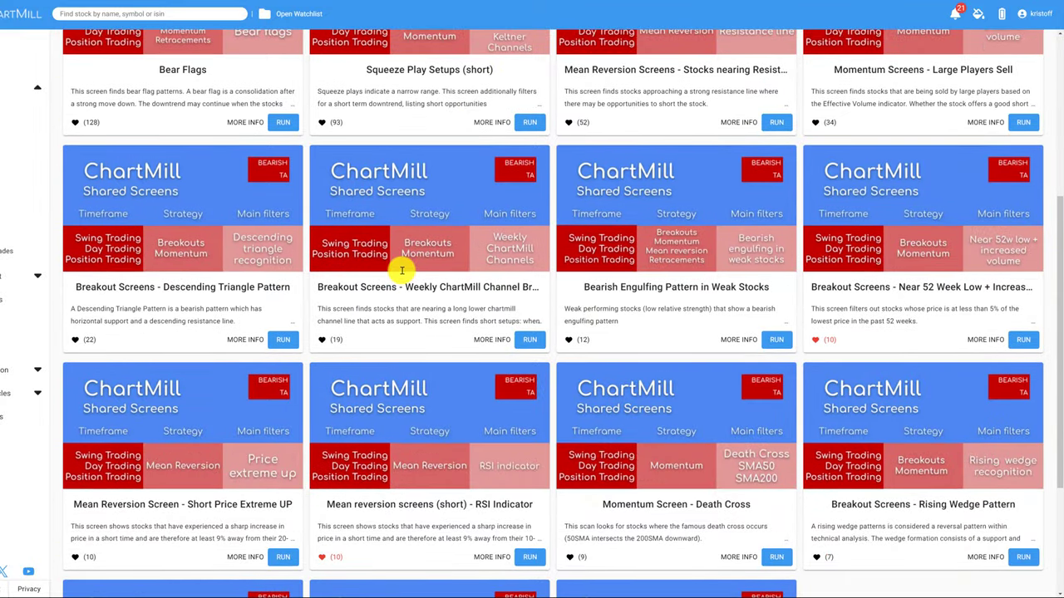
pyautogui.scroll(-3, 401, 270)
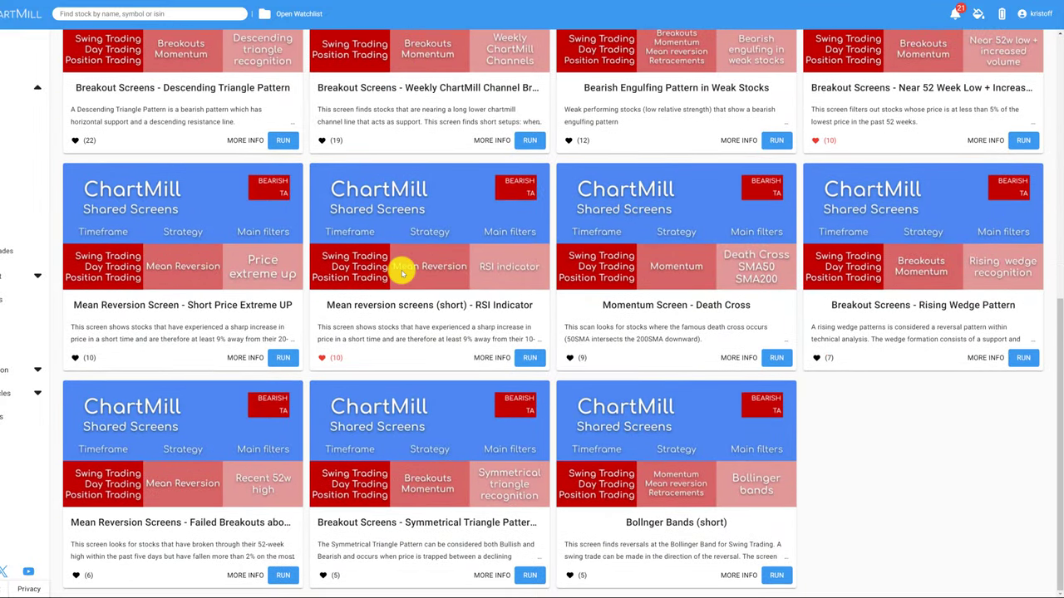
pyautogui.click(247, 575)
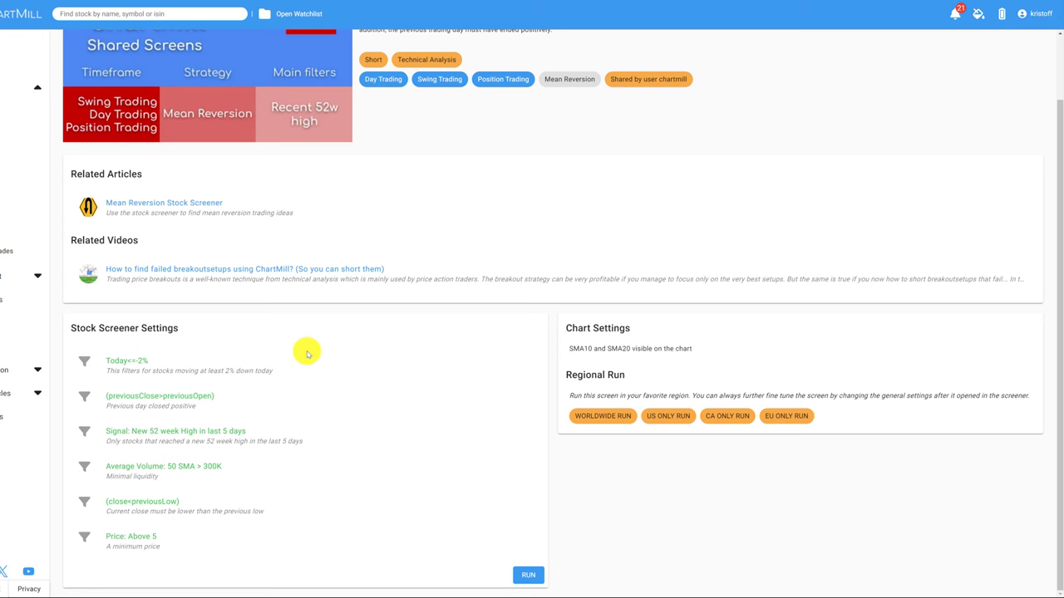
pyautogui.scroll(1, 376, 196)
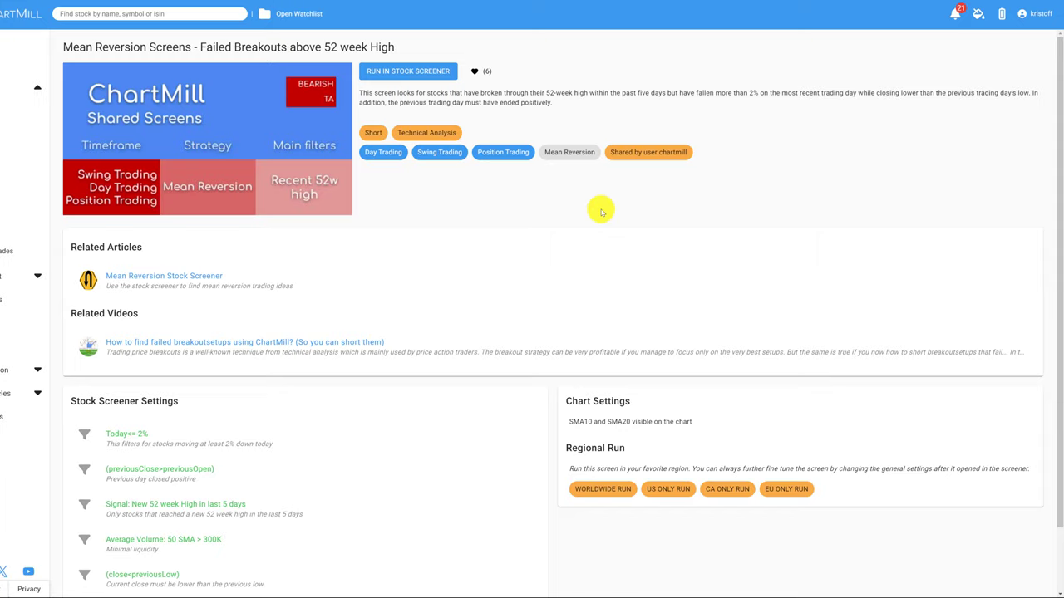
pyautogui.click(479, 73)
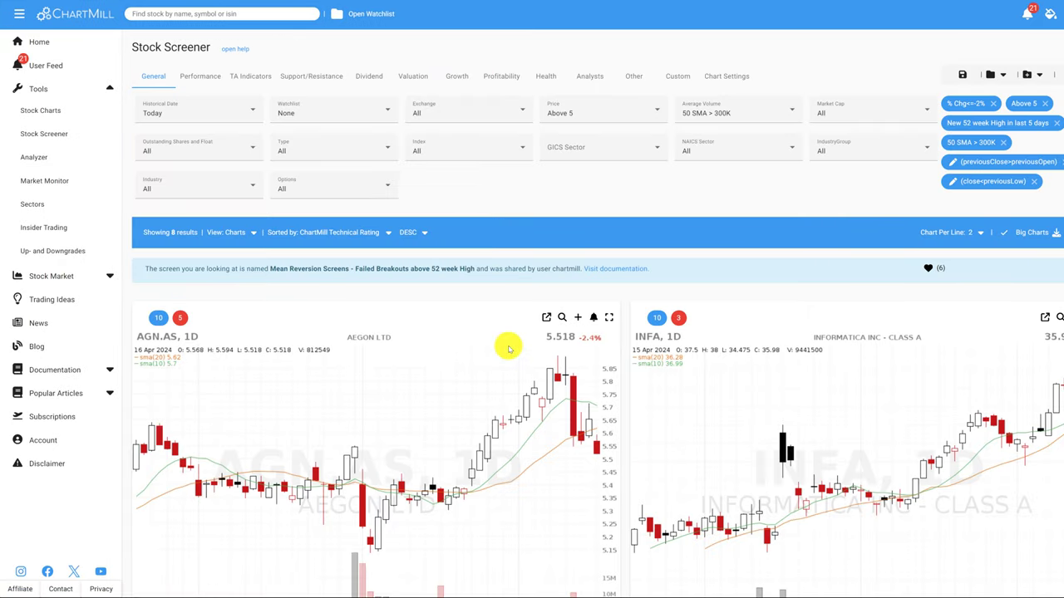
# Step: Load the saved "Minervini TT Advanced Daily" configuration into the screener's main chart settings
pyautogui.click(720, 76)
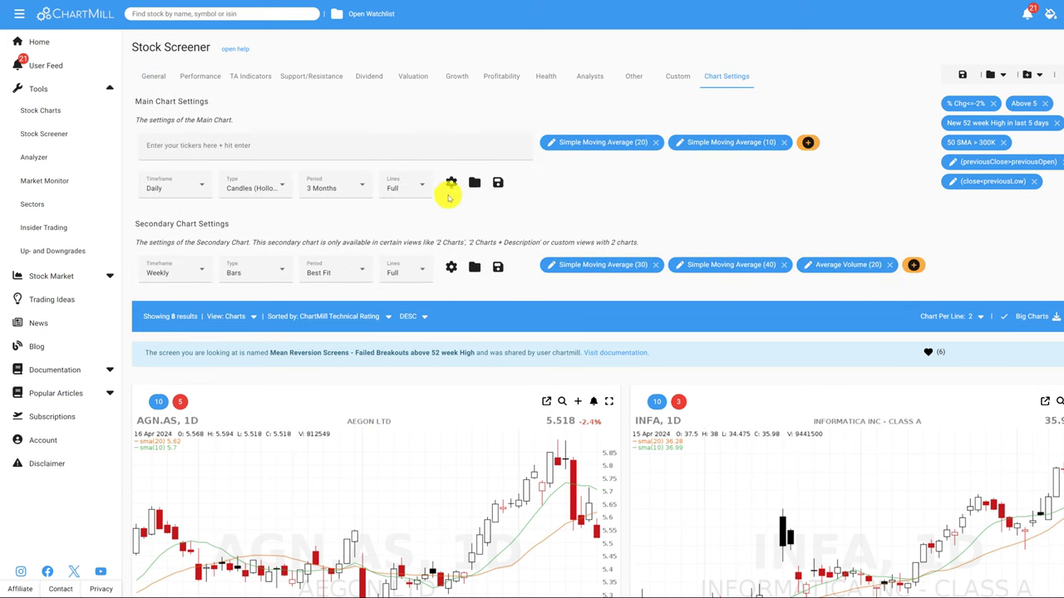
pyautogui.click(473, 182)
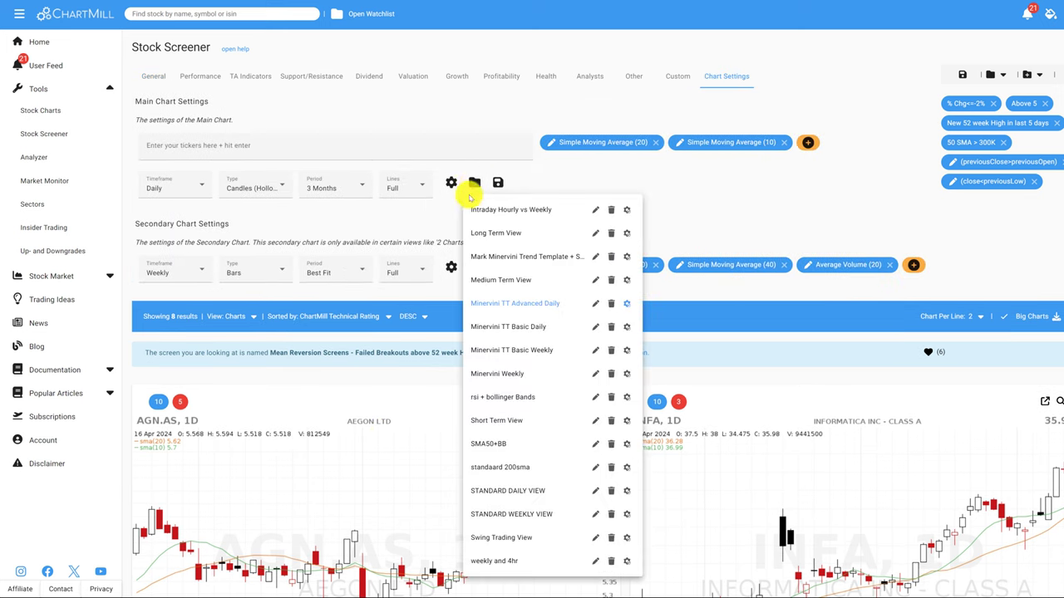
pyautogui.click(524, 303)
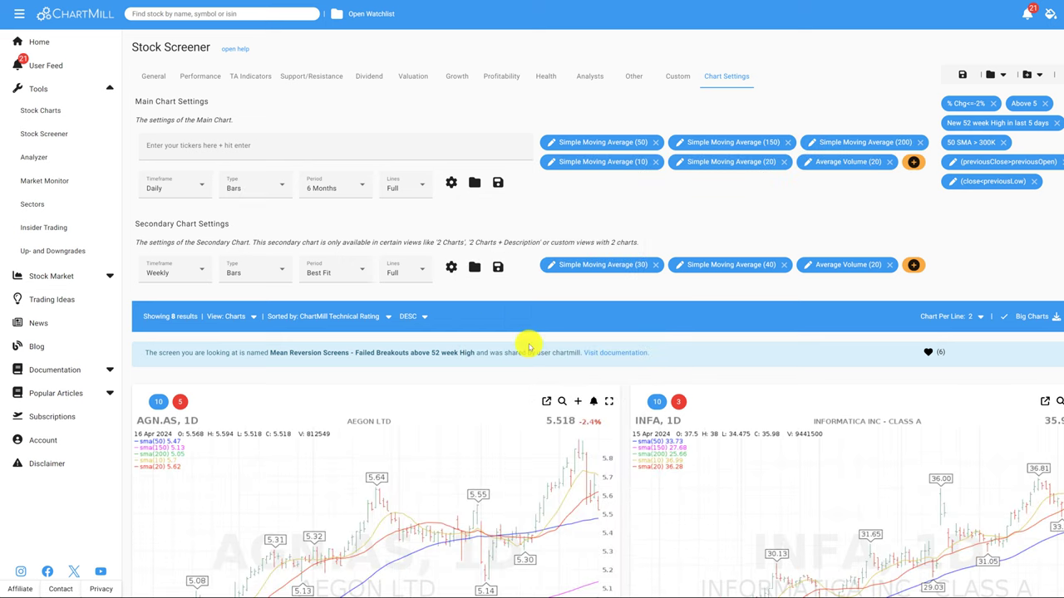
# Step: Look over the resulting charts and restrict the screen's exchange filter to US Only
pyautogui.scroll(-3, 532, 340)
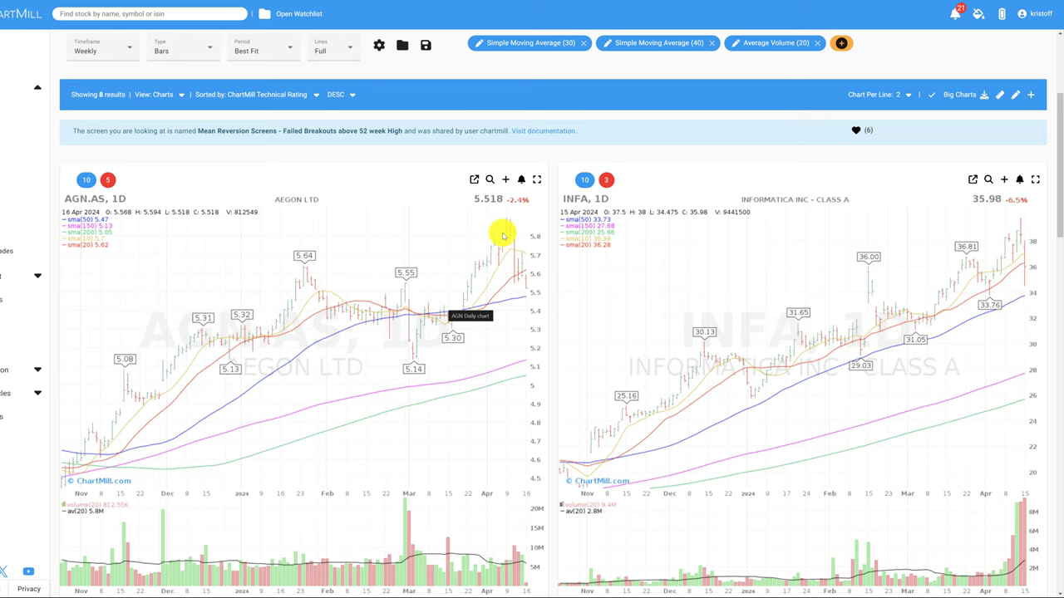
pyautogui.scroll(3, 482, 283)
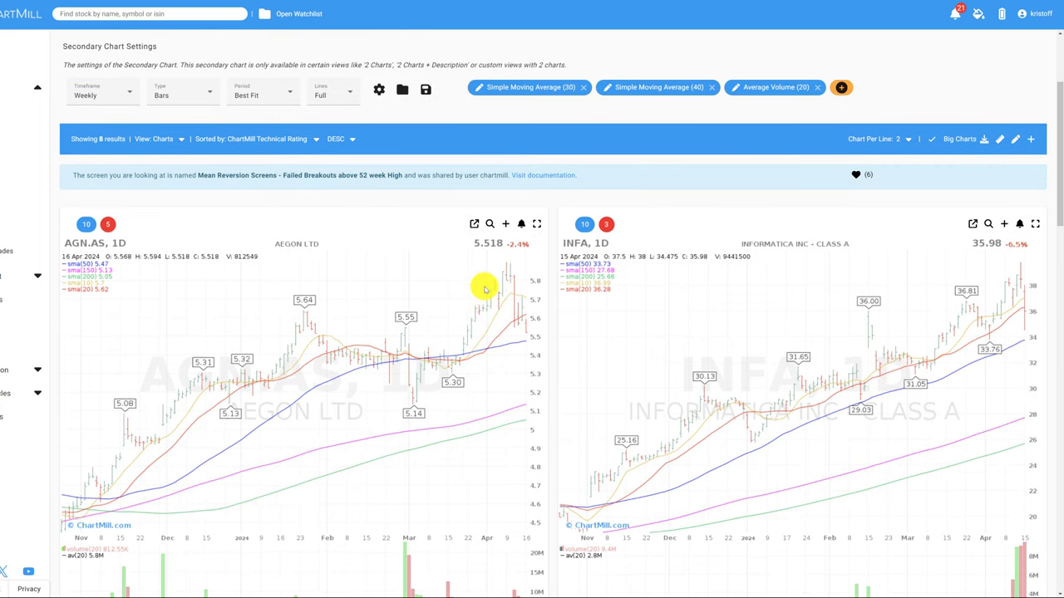
pyautogui.scroll(2, 482, 297)
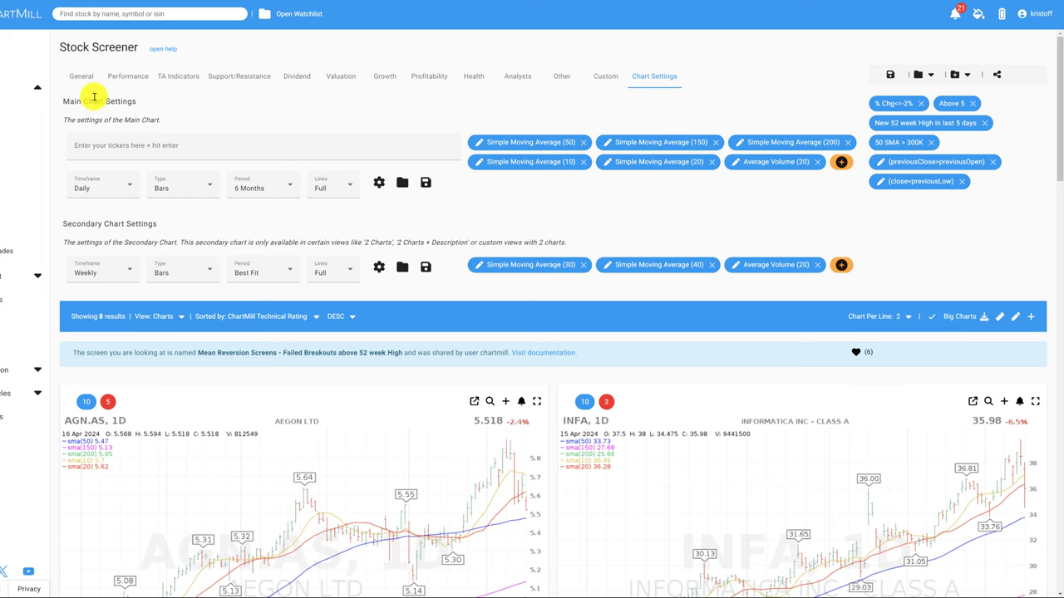
pyautogui.click(81, 75)
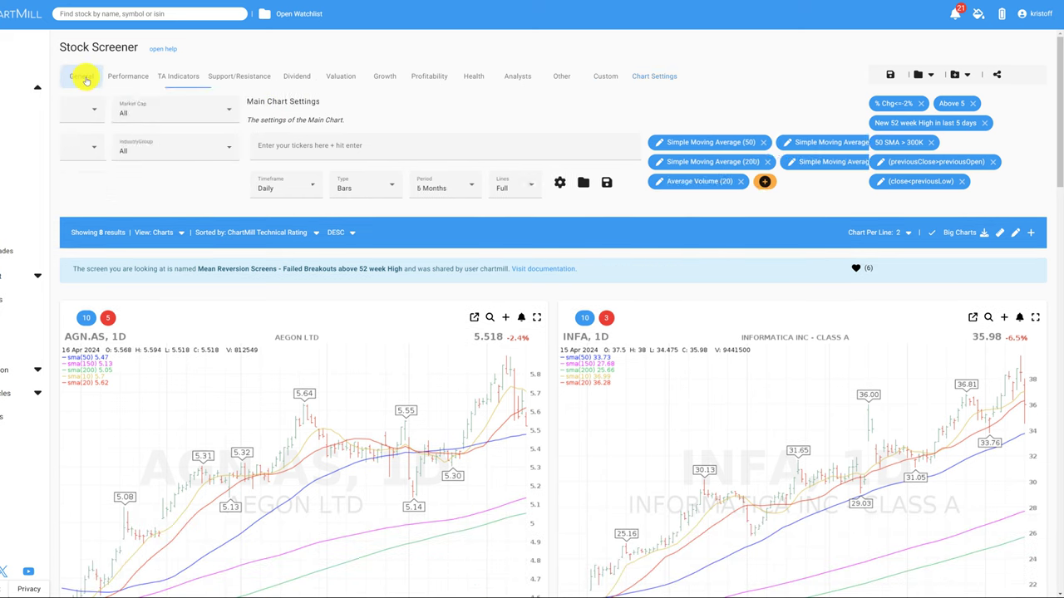
pyautogui.click(374, 110)
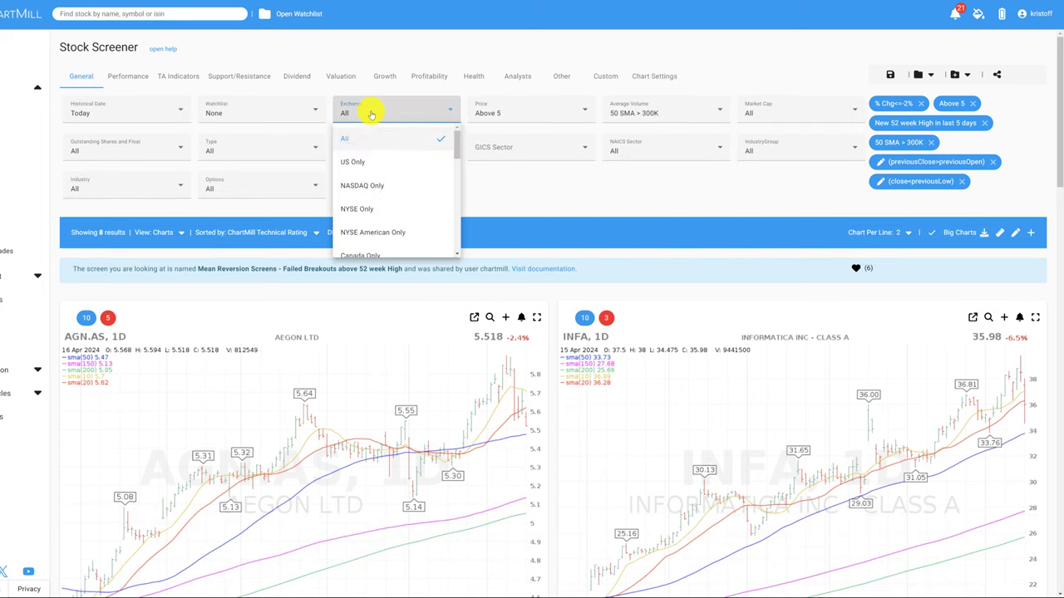
pyautogui.click(357, 162)
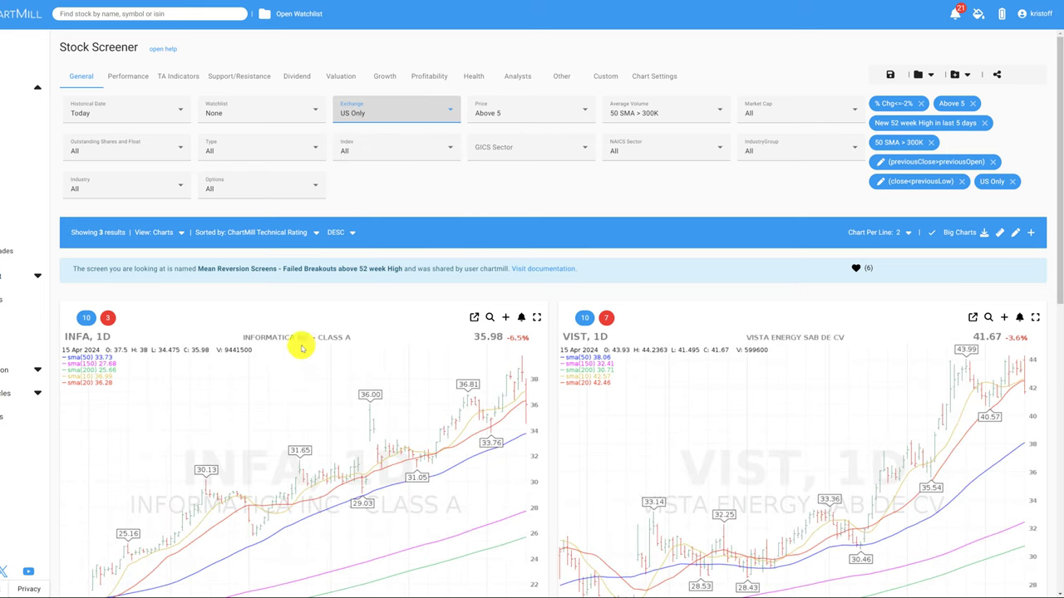
# Step: Examine the daily price and volume charts of the US results INFA and VIST
pyautogui.scroll(-3, 372, 337)
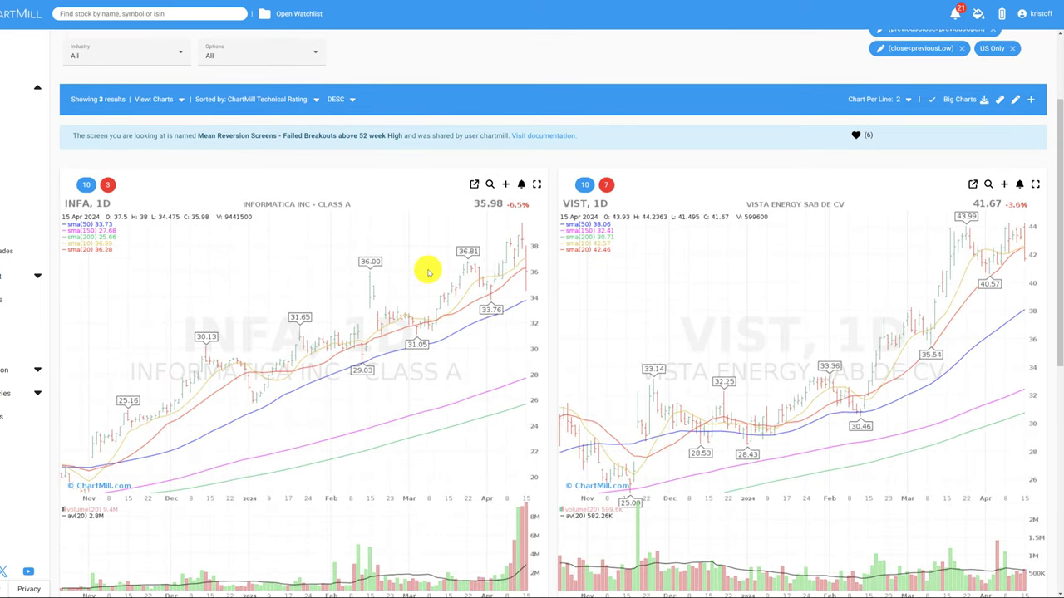
pyautogui.scroll(1, 491, 207)
pyautogui.scroll(1, 517, 229)
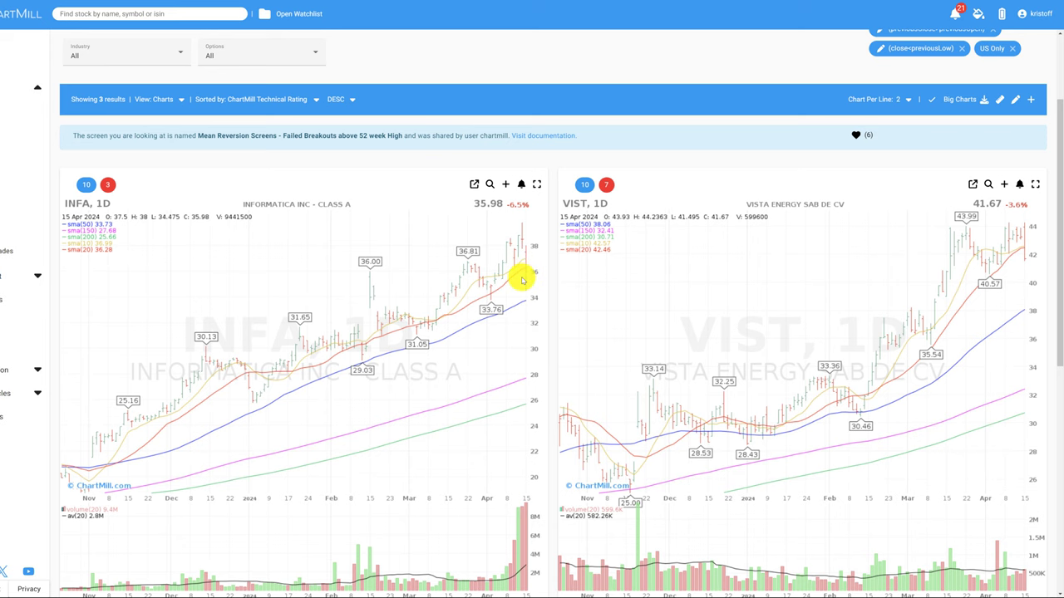
pyautogui.scroll(-1, 516, 286)
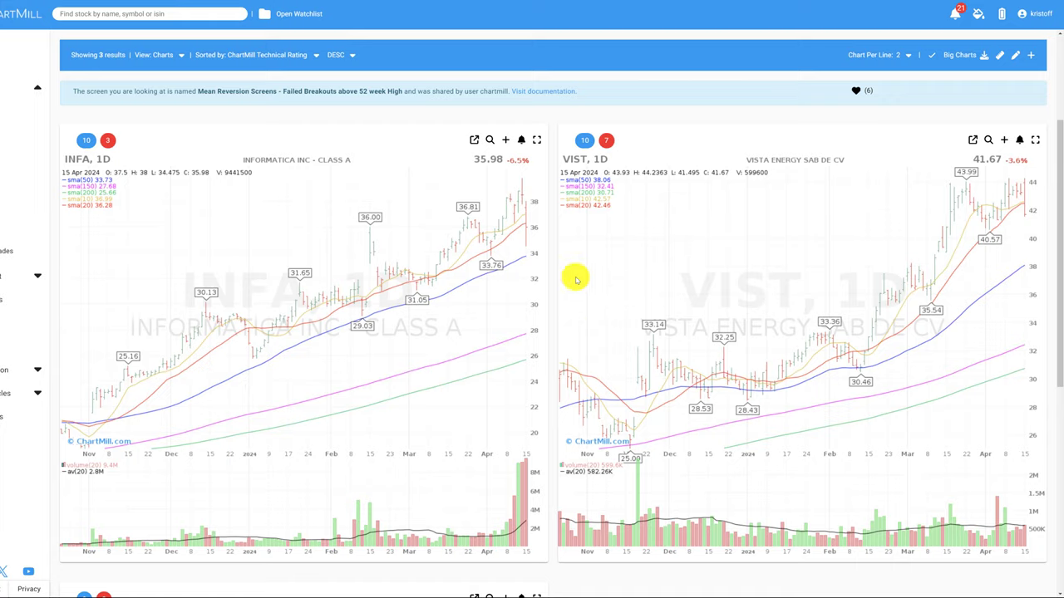
# Step: Examine the failed-breakout results' daily price and volume charts, focusing on AMRK's recent surge and comparing it with INFA and VIST
pyautogui.scroll(1, 741, 285)
pyautogui.scroll(-2, 732, 191)
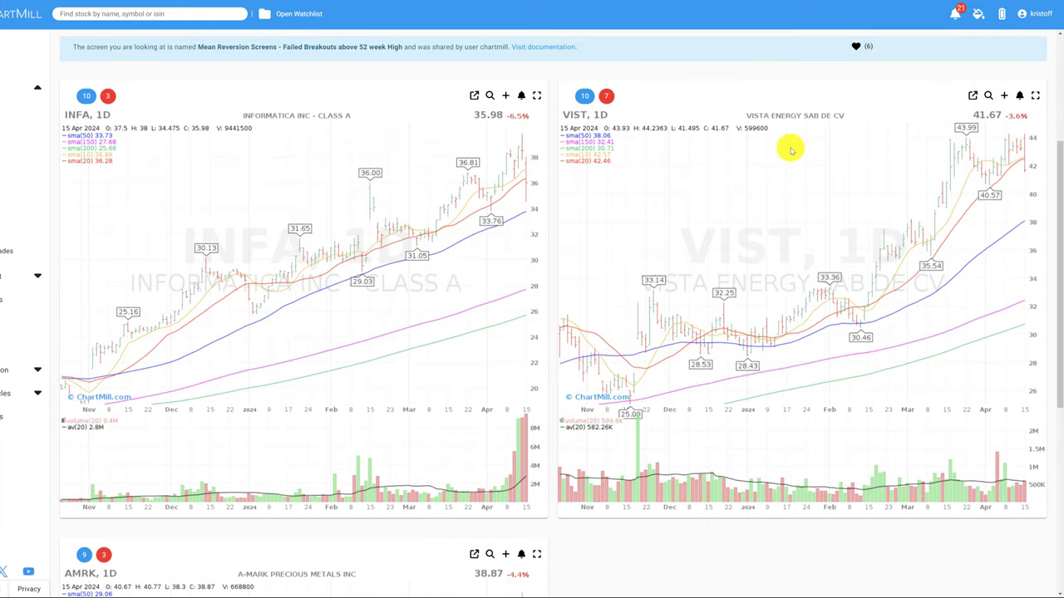
pyautogui.scroll(2, 1001, 179)
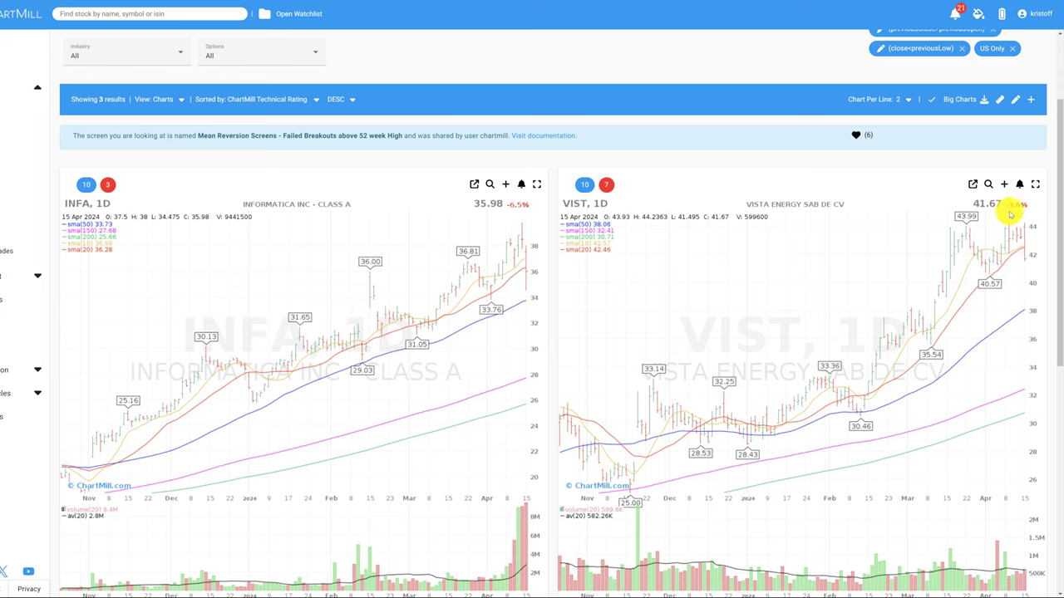
pyautogui.scroll(-6, 961, 261)
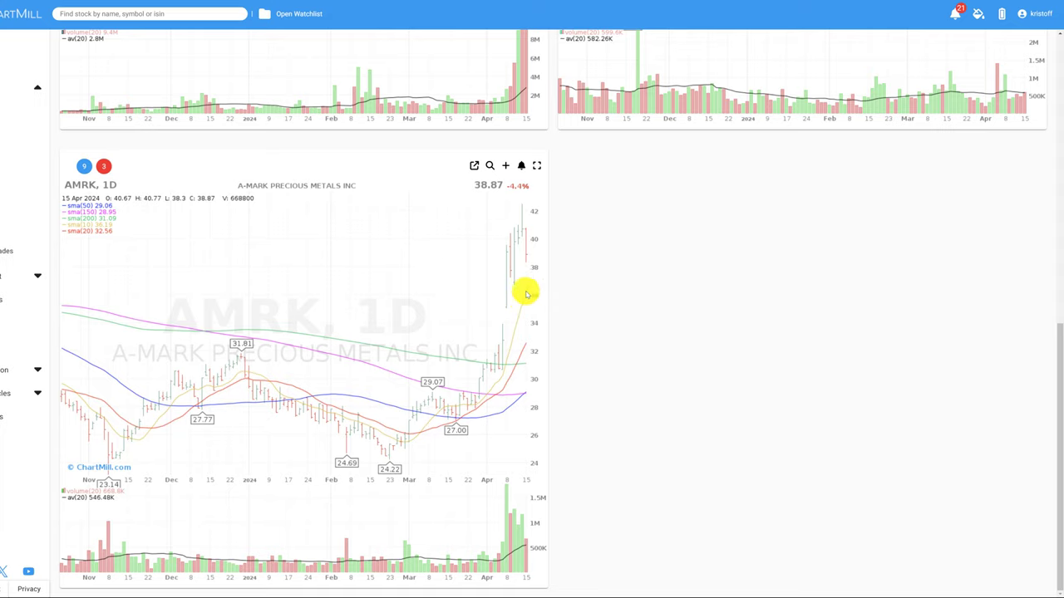
pyautogui.scroll(1, 490, 325)
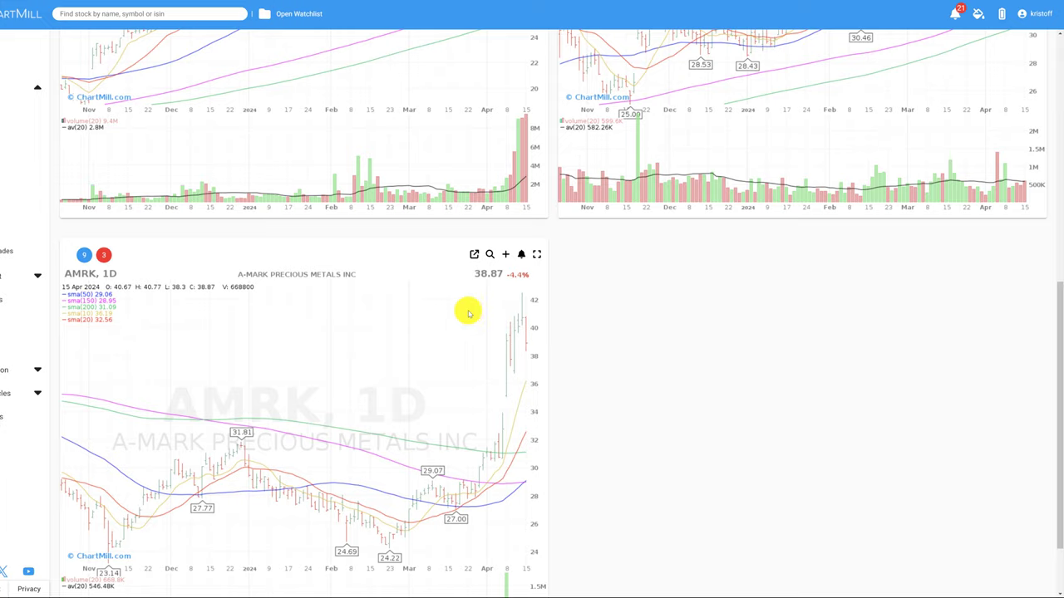
pyautogui.scroll(-1, 456, 309)
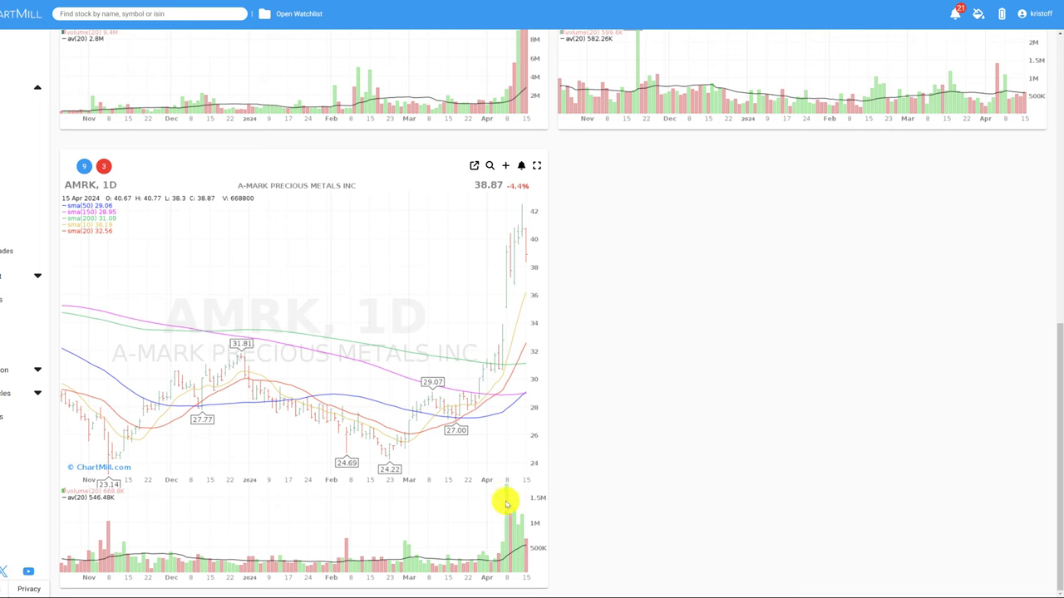
pyautogui.scroll(1, 532, 277)
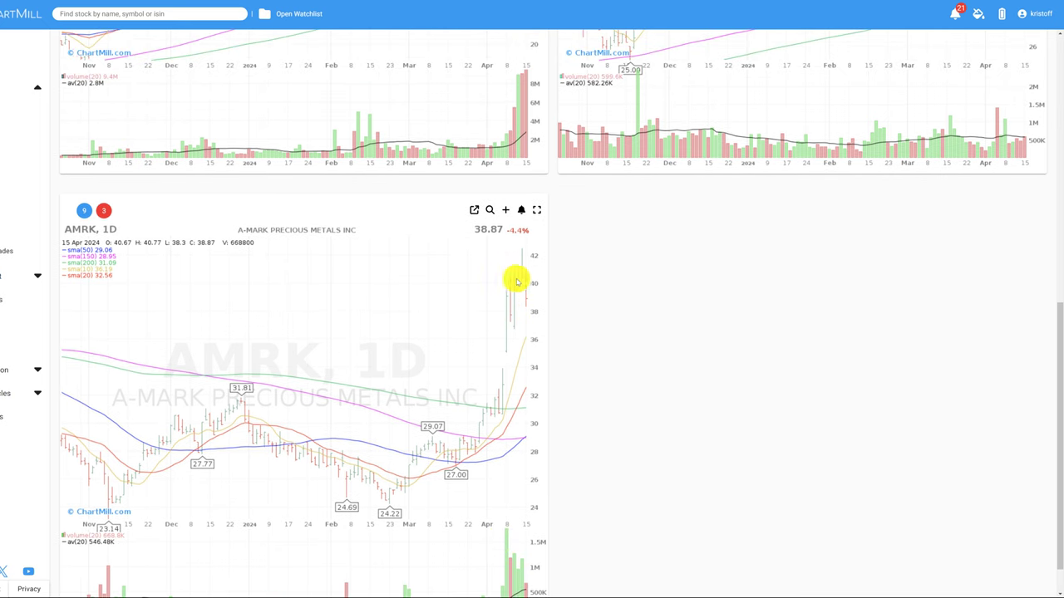
pyautogui.scroll(2, 513, 306)
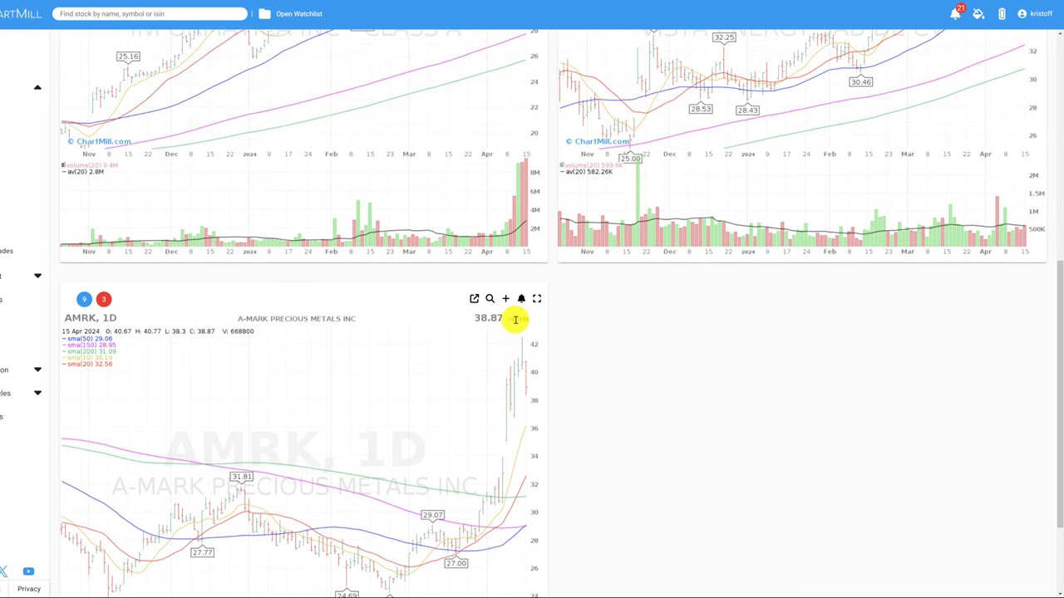
pyautogui.scroll(1, 518, 360)
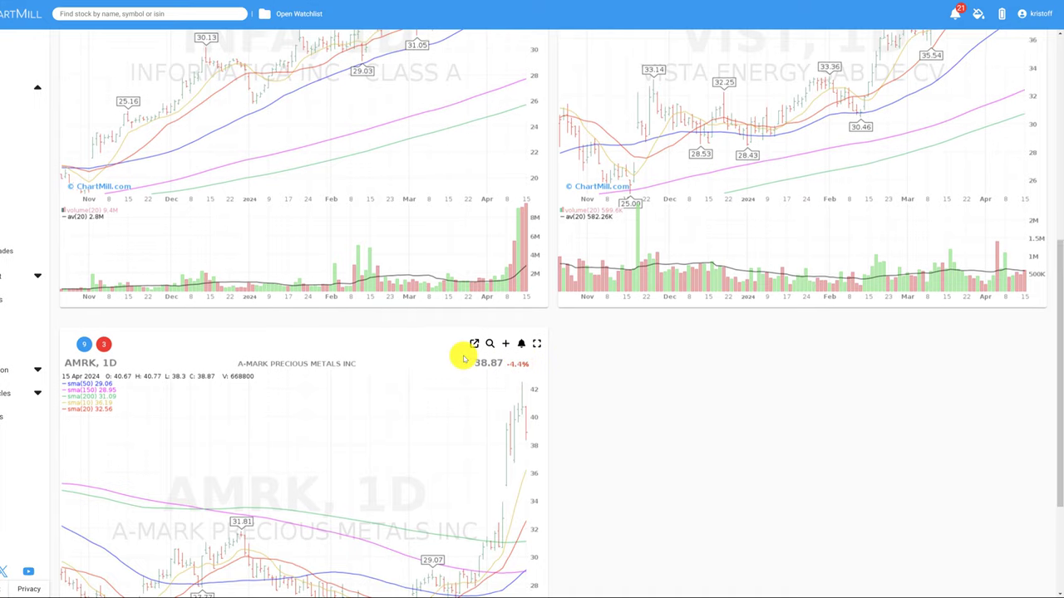
pyautogui.scroll(10, 462, 357)
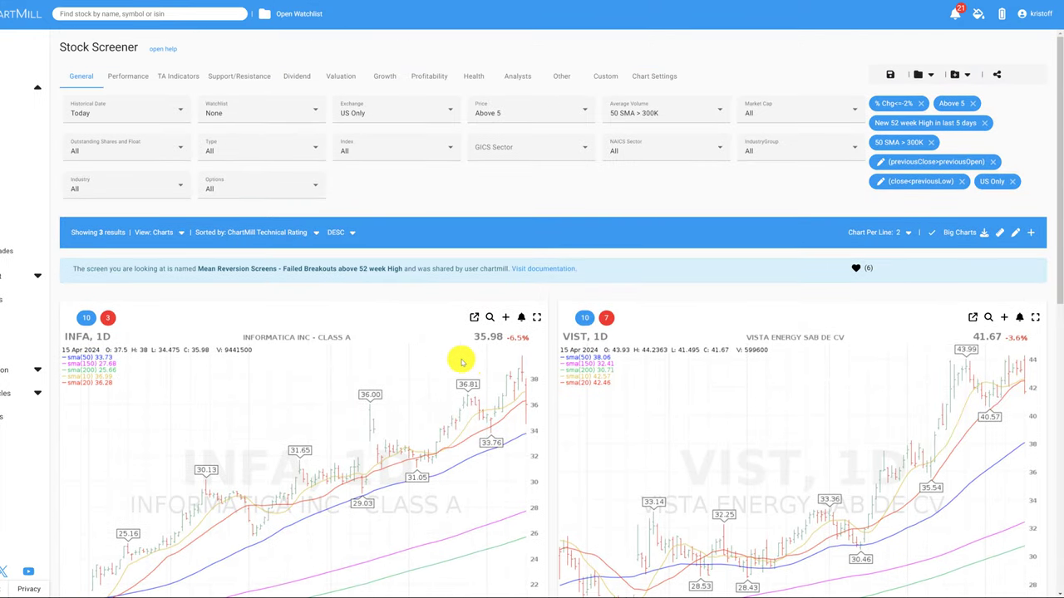
pyautogui.scroll(-5, 445, 349)
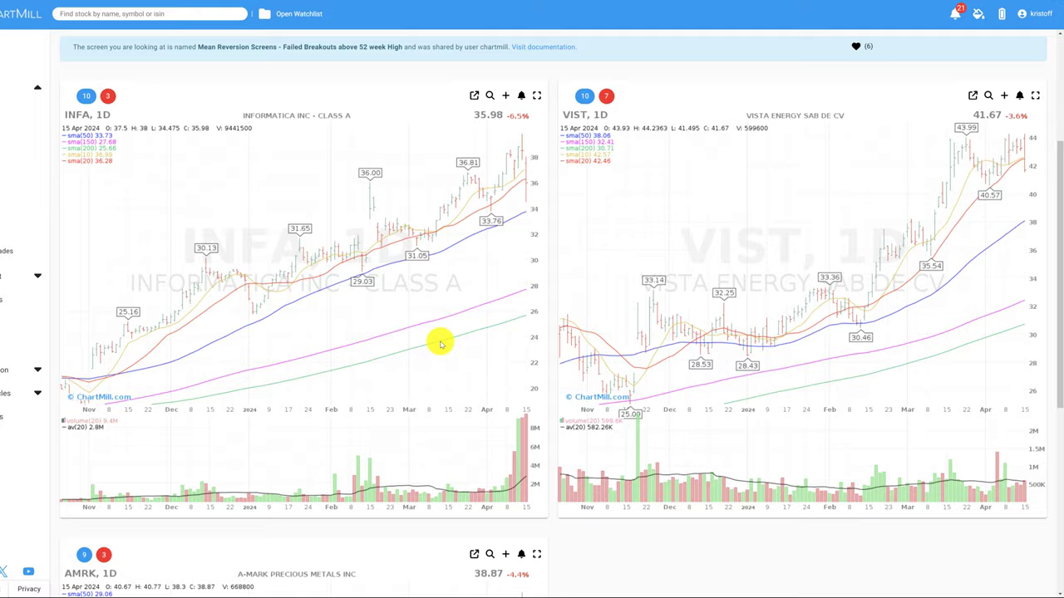
pyautogui.scroll(5, 440, 345)
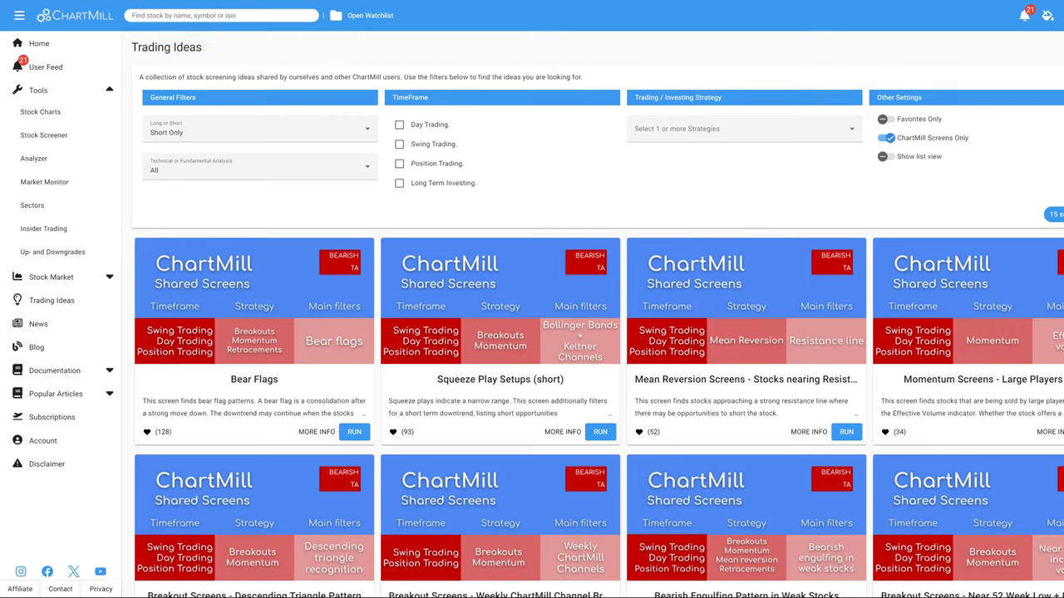
# Step: Open the details of the "Bearish Engulfing Pattern in Weak Stocks" short idea and run it in the stock screener
pyautogui.scroll(-3, 597, 314)
pyautogui.scroll(-1, 597, 314)
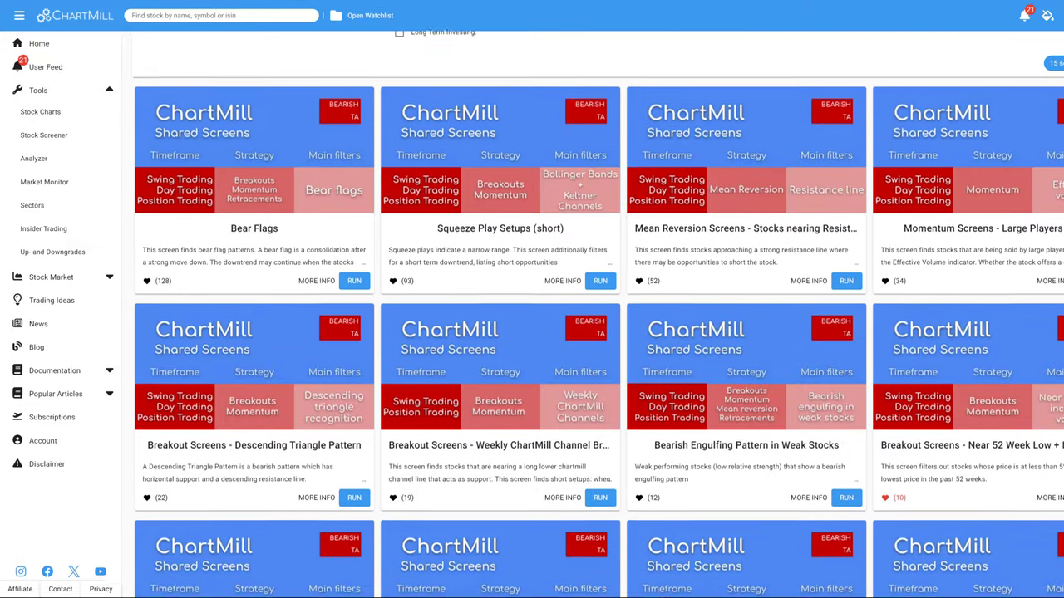
pyautogui.click(810, 494)
pyautogui.scroll(1, 742, 399)
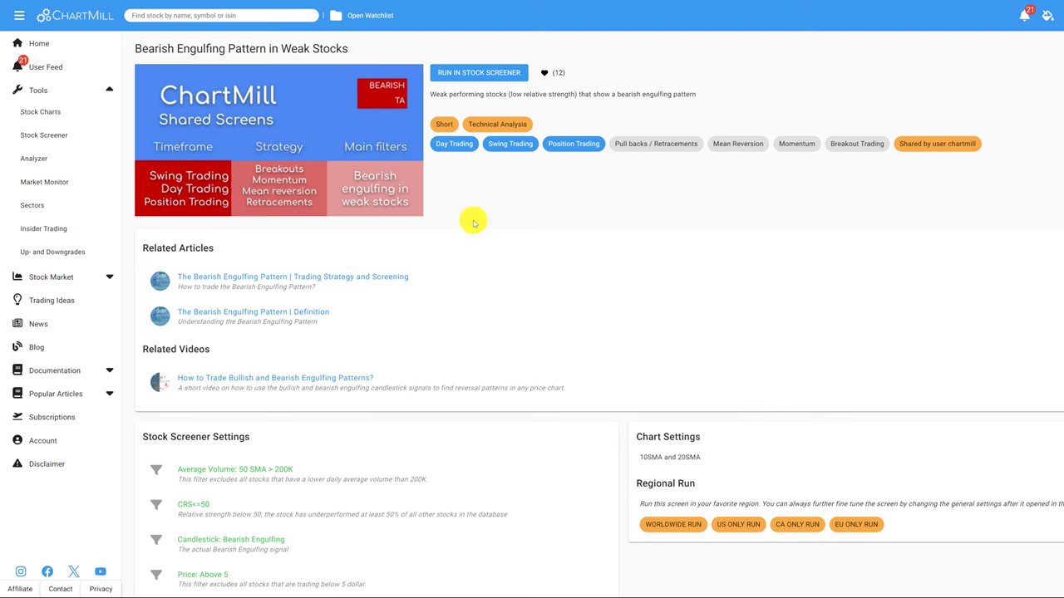
pyautogui.click(479, 72)
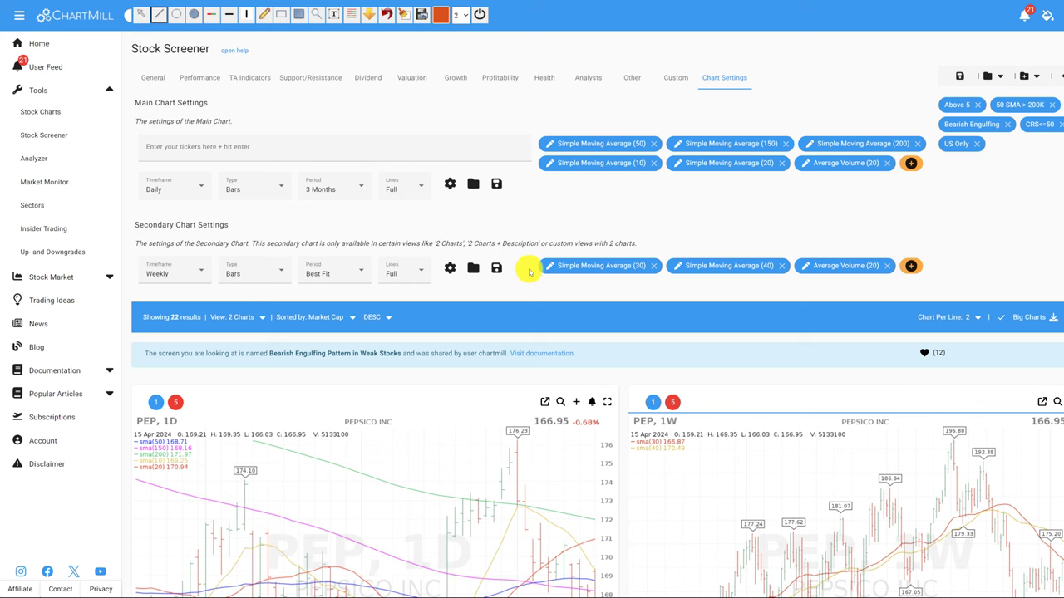
# Step: Sort the bearish engulfing results by Market Cap and examine PEP's daily and weekly charts
pyautogui.click(351, 317)
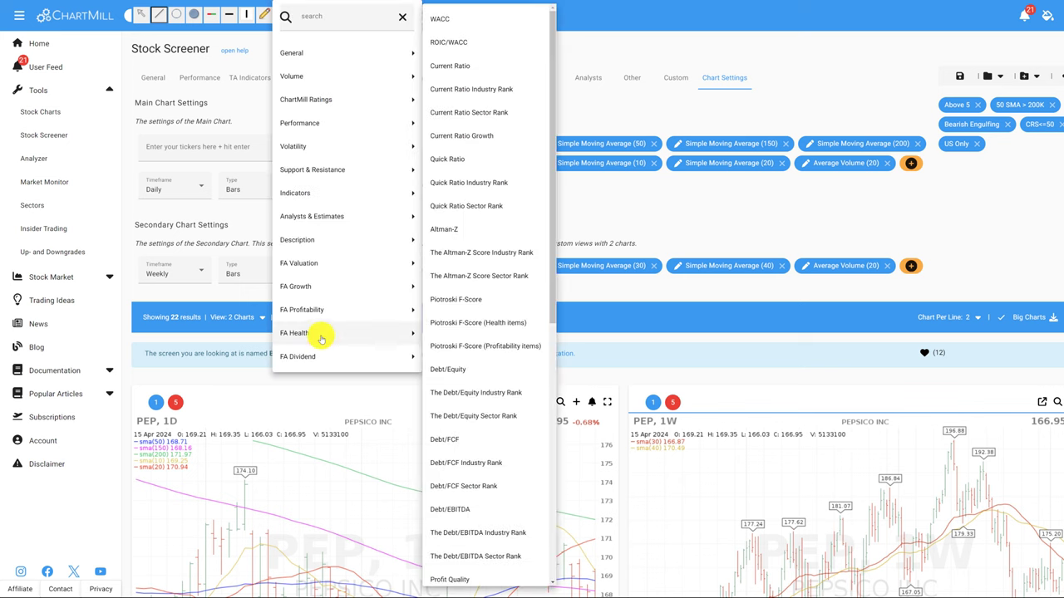
pyautogui.moveTo(411, 240)
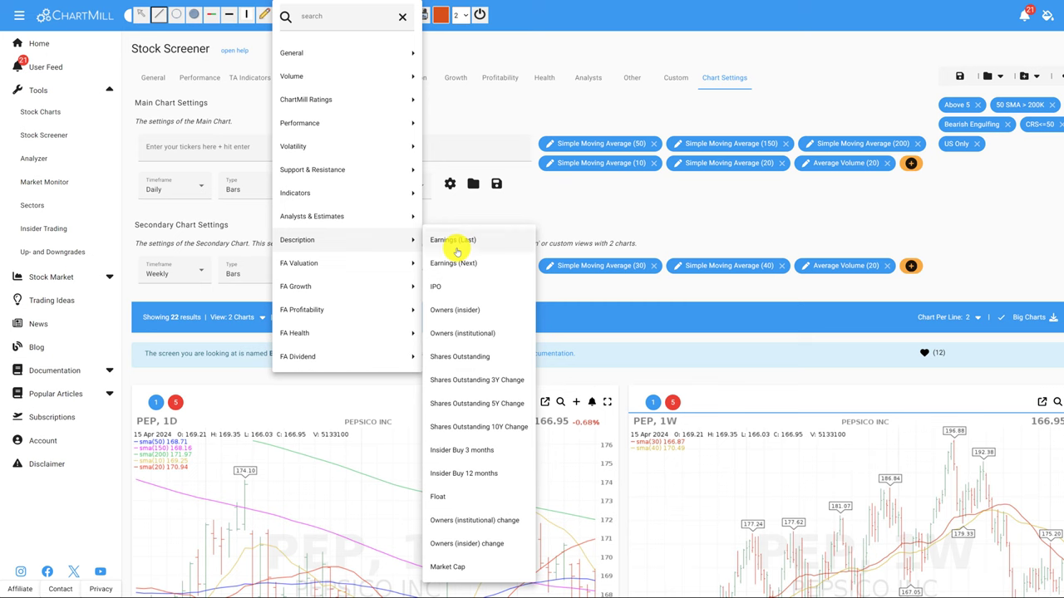
pyautogui.click(442, 566)
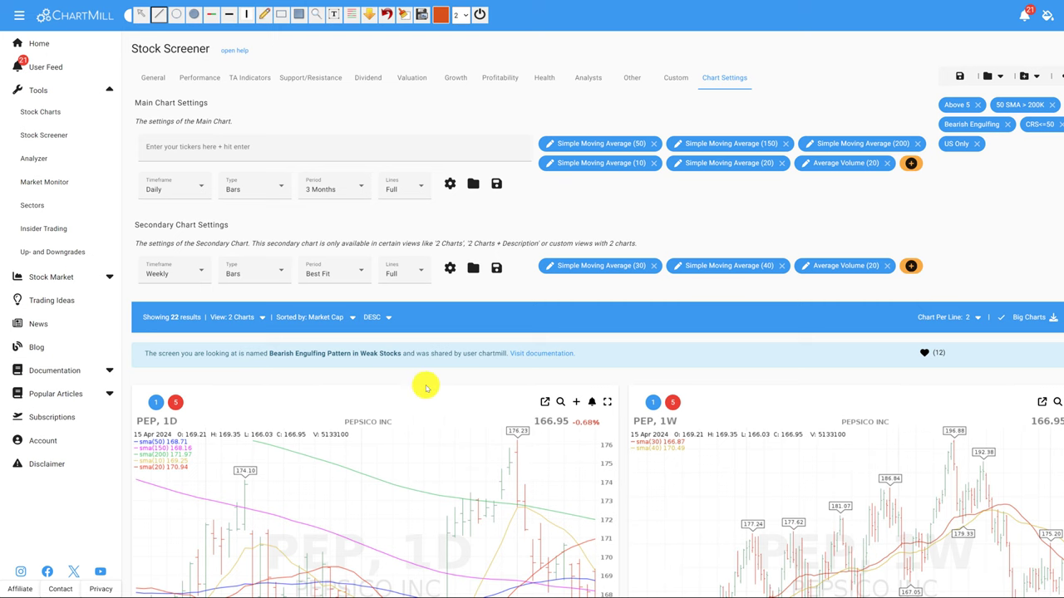
pyautogui.scroll(-3, 423, 388)
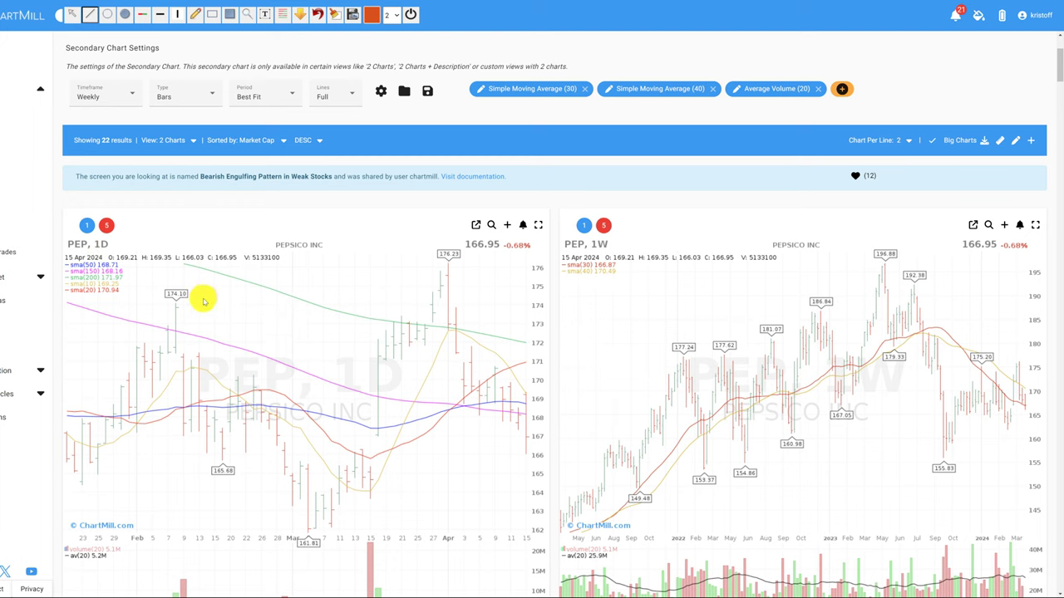
pyautogui.scroll(-1, 471, 314)
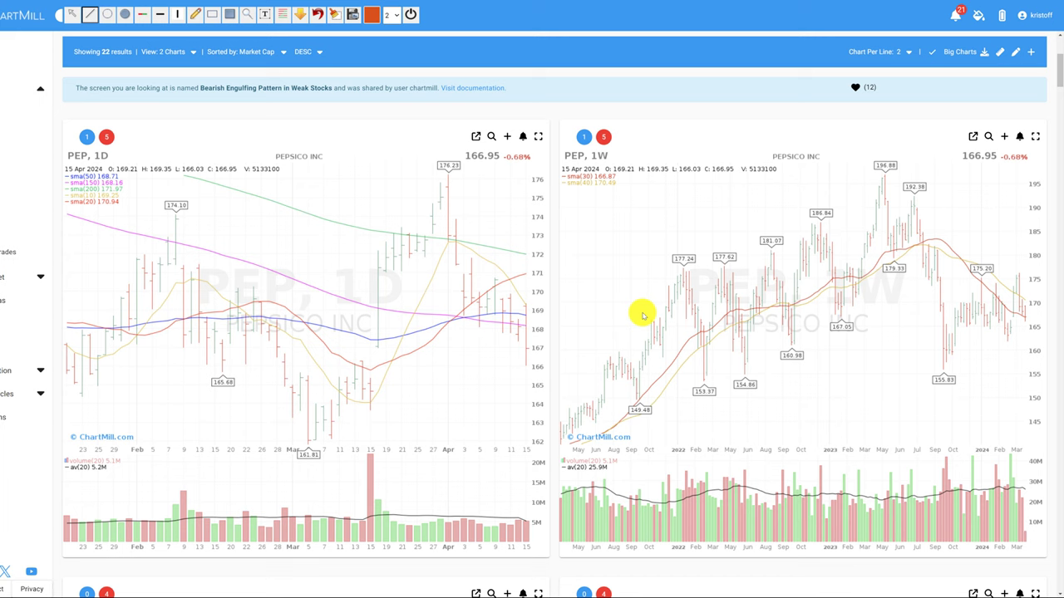
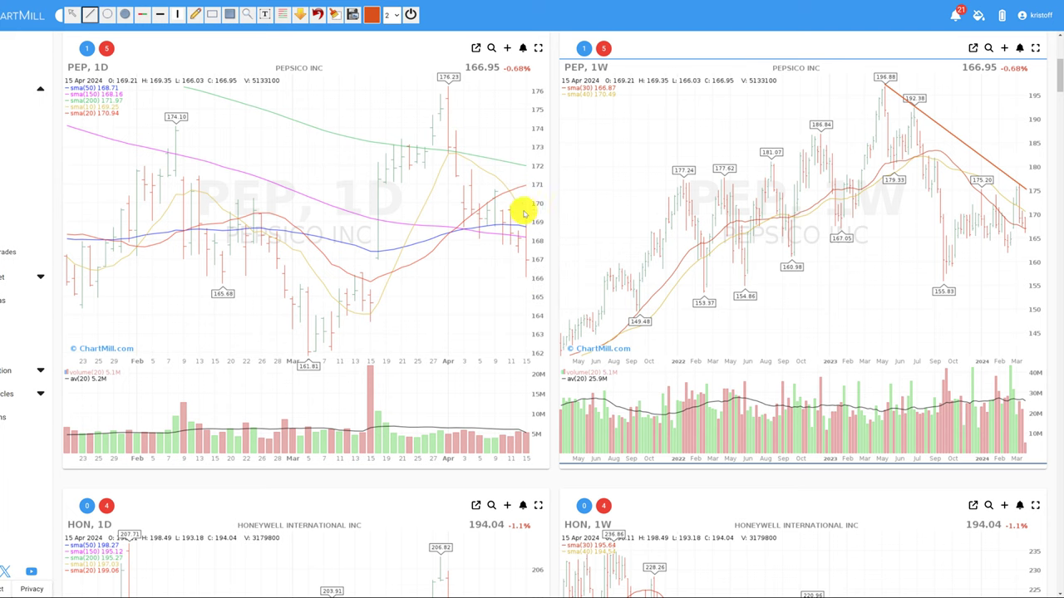
# Step: Draw a falling trendline on HON's weekly chart from the 220.96 peak across the lower highs to the latest bars
pyautogui.scroll(-2, 457, 299)
pyautogui.scroll(-1, 457, 300)
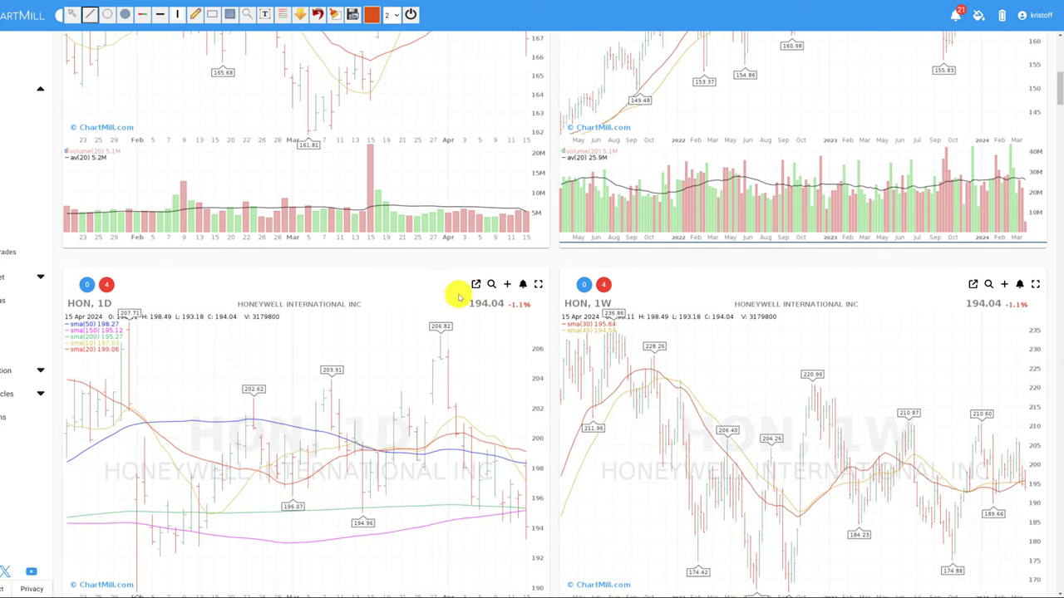
pyautogui.scroll(-2, 340, 321)
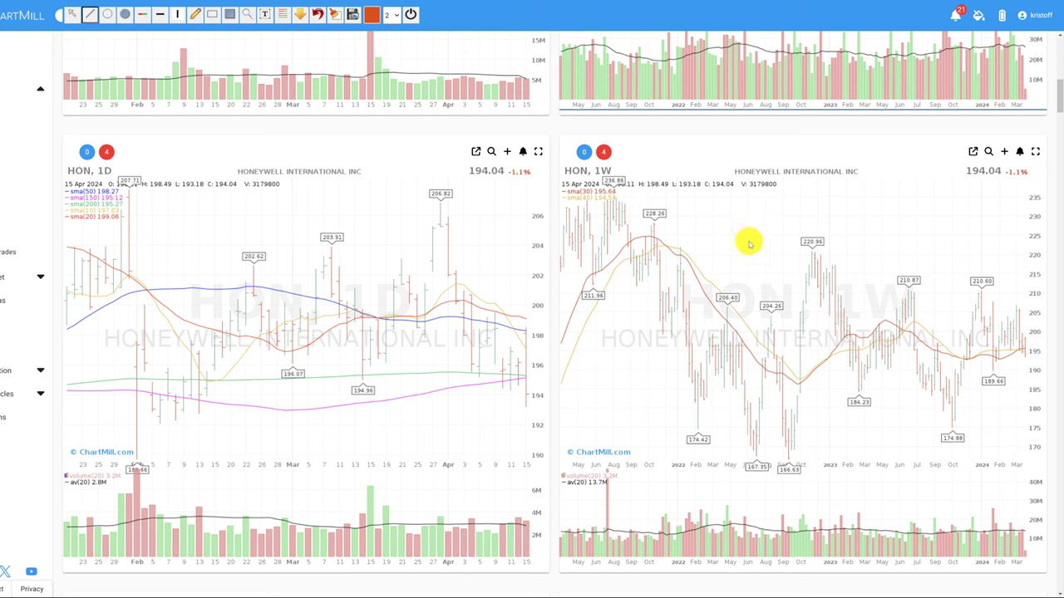
pyautogui.moveTo(811, 253)
pyautogui.mouseDown()
pyautogui.moveTo(871, 254)
pyautogui.moveTo(1038, 311)
pyautogui.mouseUp()
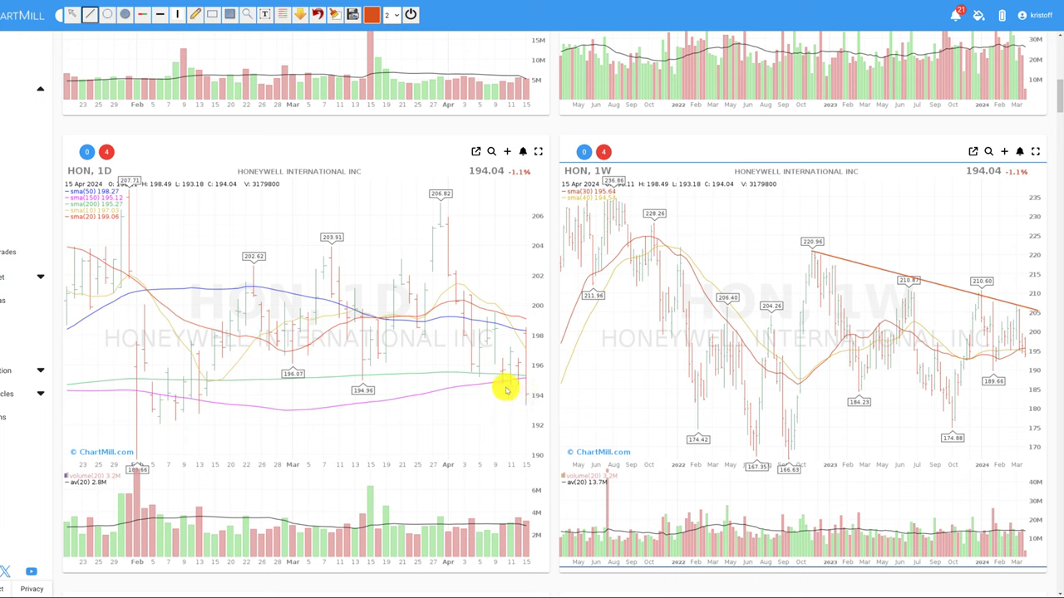
# Step: Examine HON's daily price and volume against its weekly trendline, and compare the setup with PEP's charts
pyautogui.scroll(-1, 523, 498)
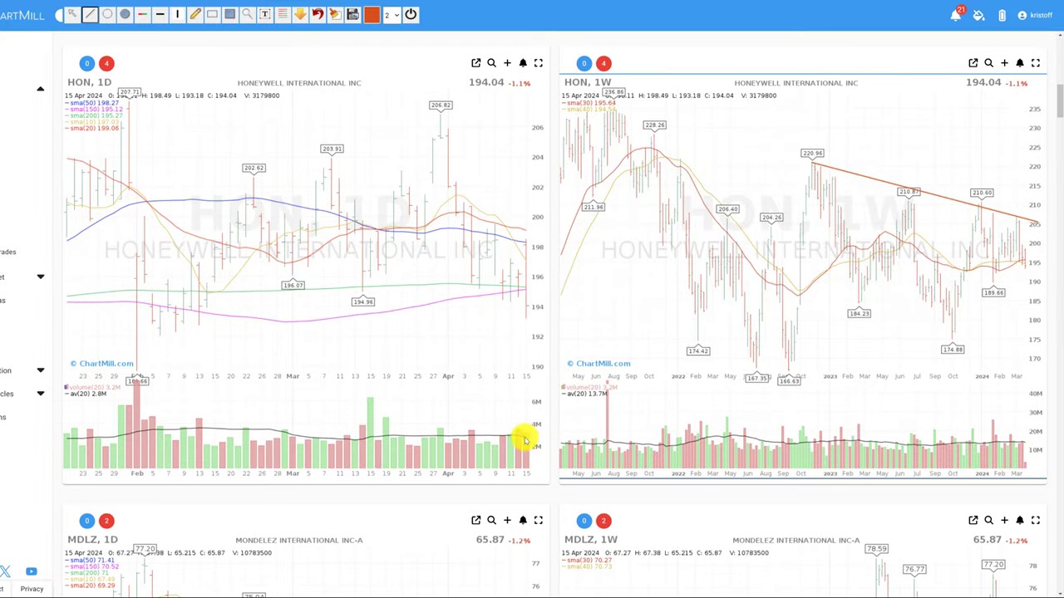
pyautogui.scroll(1, 973, 283)
pyautogui.scroll(-1, 984, 301)
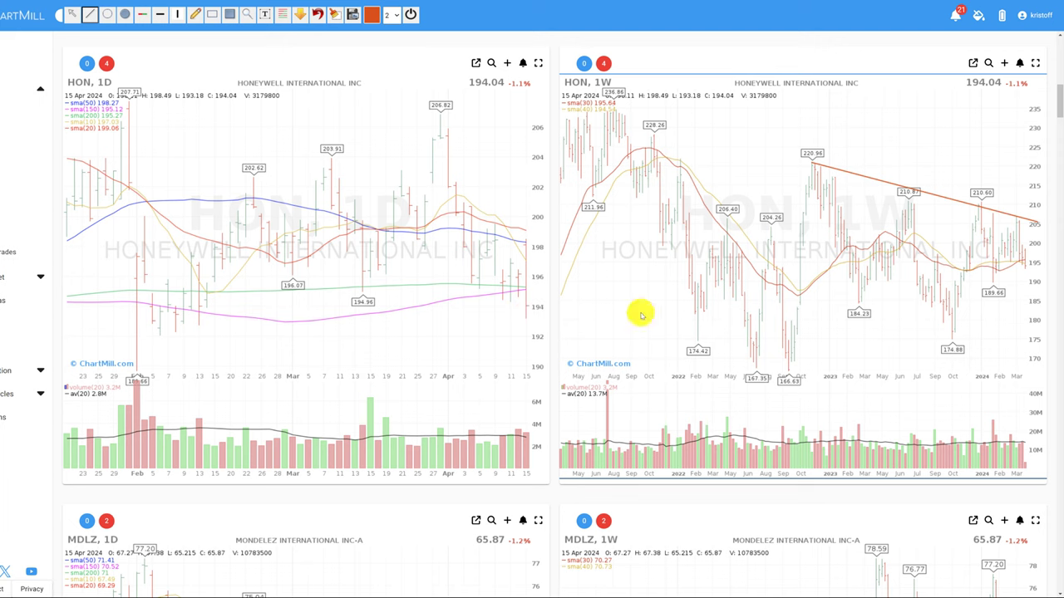
pyautogui.scroll(-1, 449, 291)
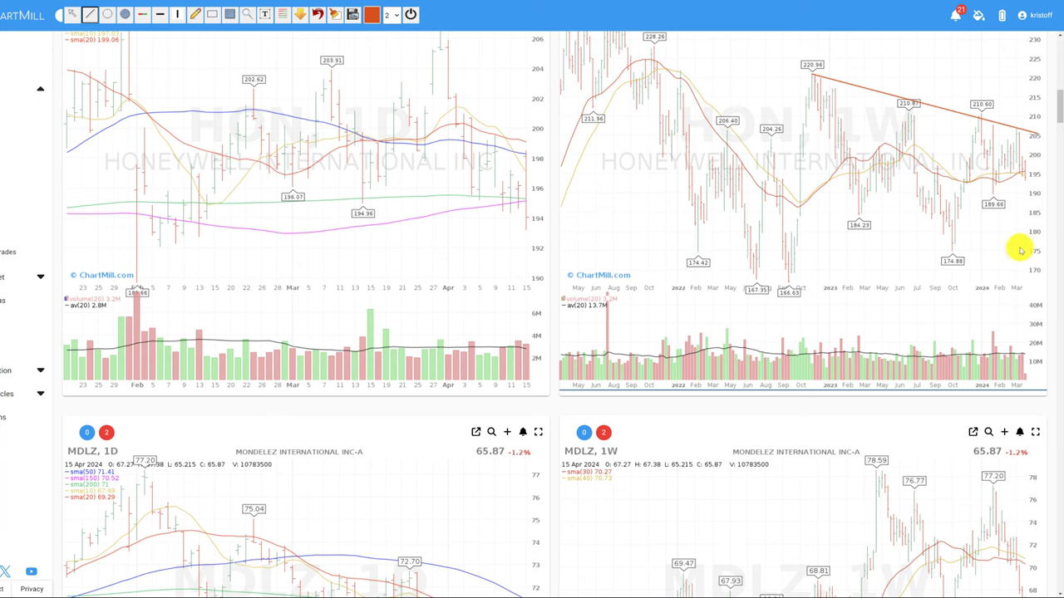
pyautogui.scroll(10, 843, 297)
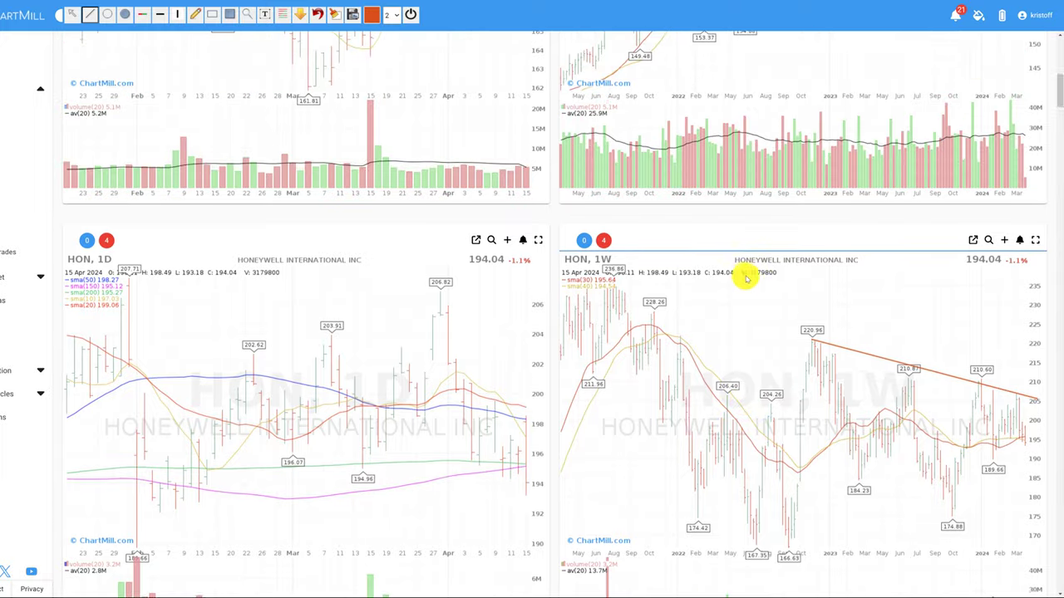
pyautogui.scroll(-5, 551, 344)
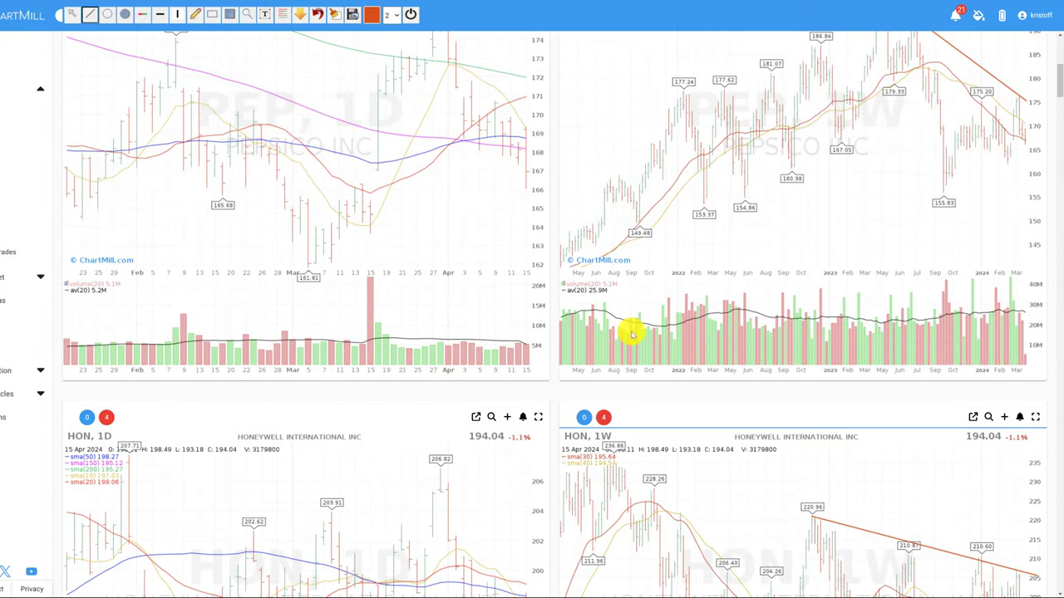
pyautogui.scroll(-2, 631, 333)
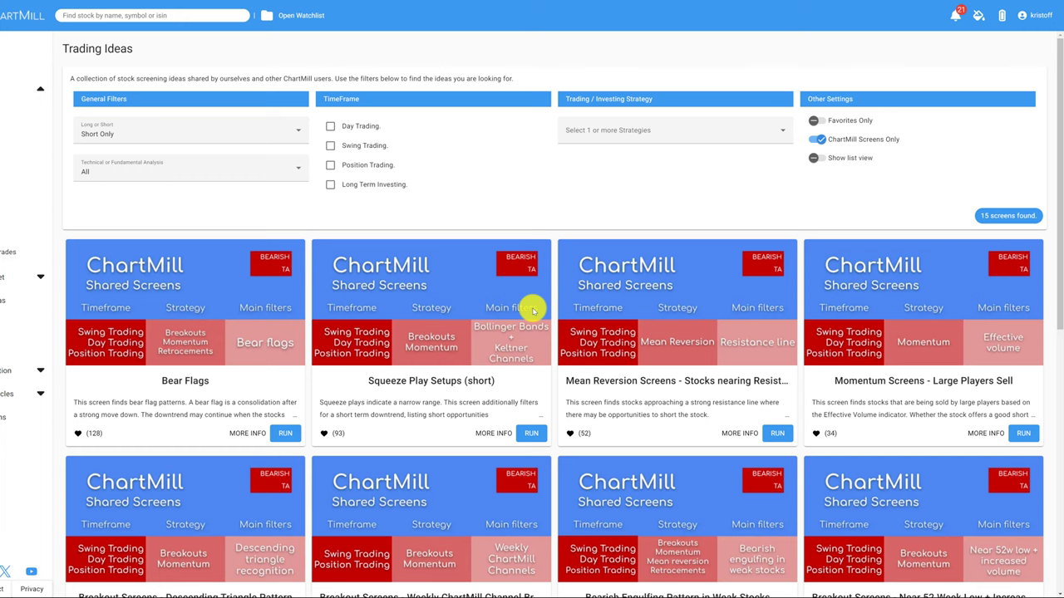
# Step: Open the details of the "Squeeze Play Setups (short)" idea and run it in the stock screener for US stocks only
pyautogui.click(490, 432)
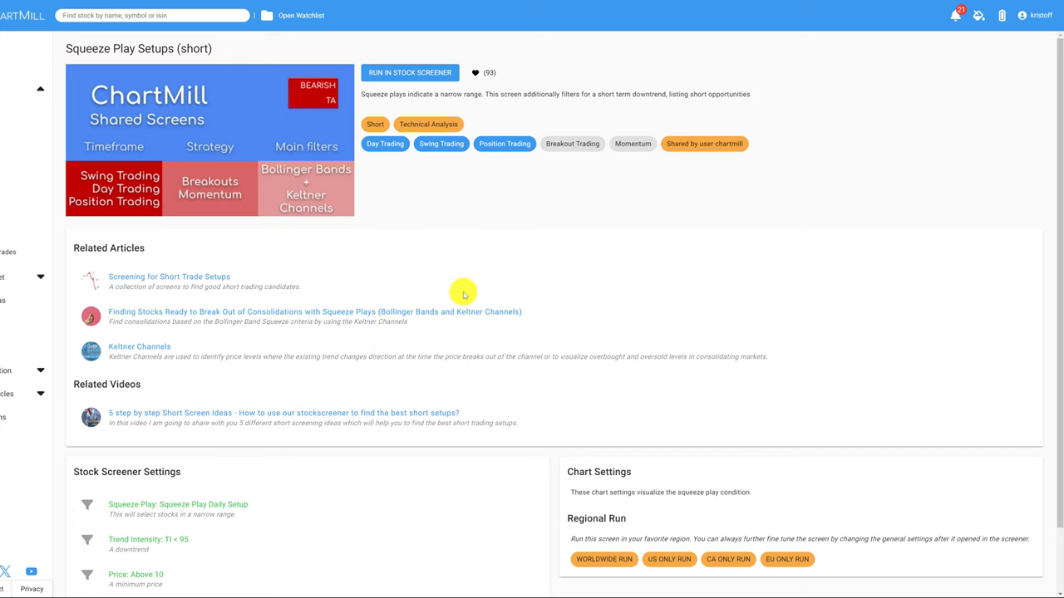
pyautogui.scroll(-1, 202, 357)
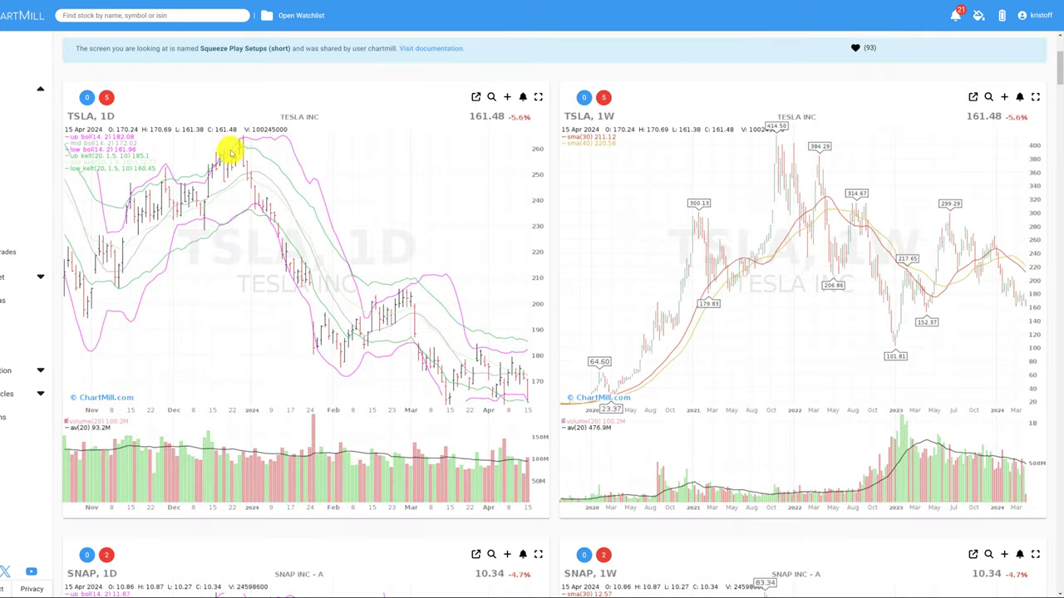
pyautogui.scroll(3, 423, 207)
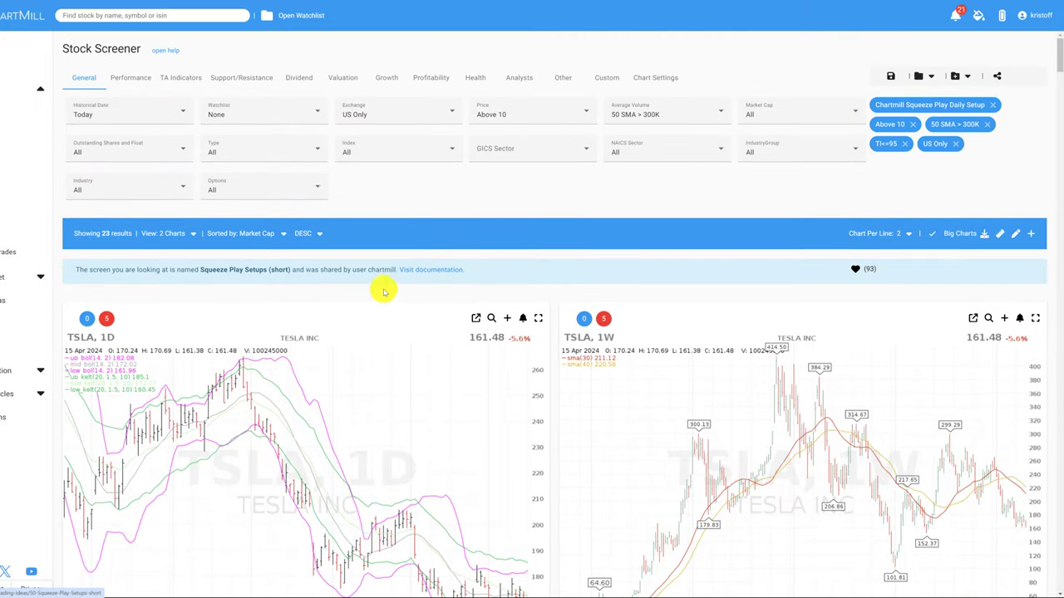
# Step: Examine TSLA's squeeze charts, closing the enlarged daily view, and continue to the SNAP daily and weekly charts
pyautogui.scroll(-3, 384, 291)
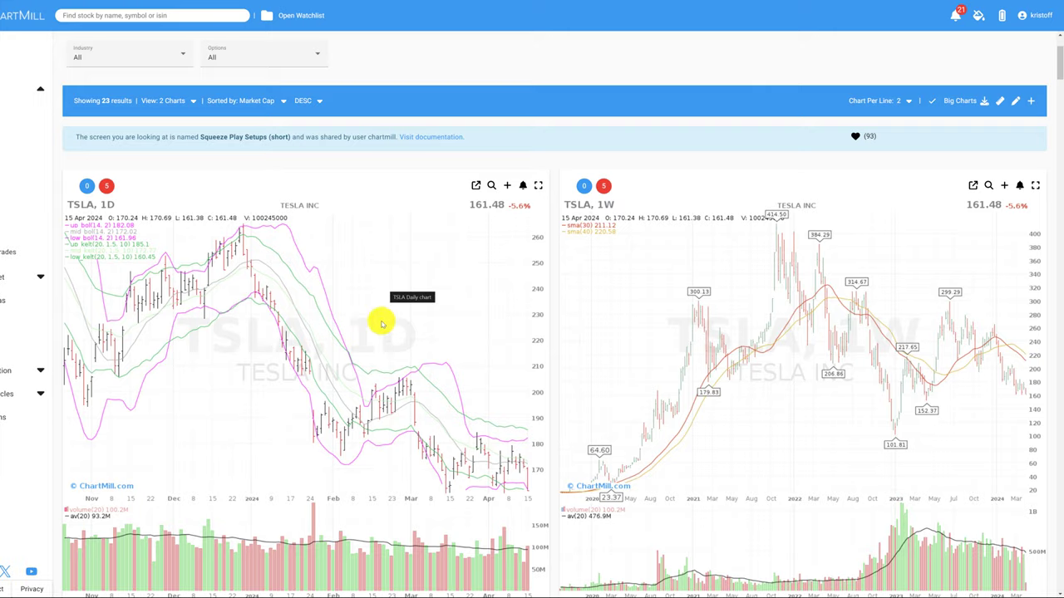
pyautogui.scroll(-2, 382, 324)
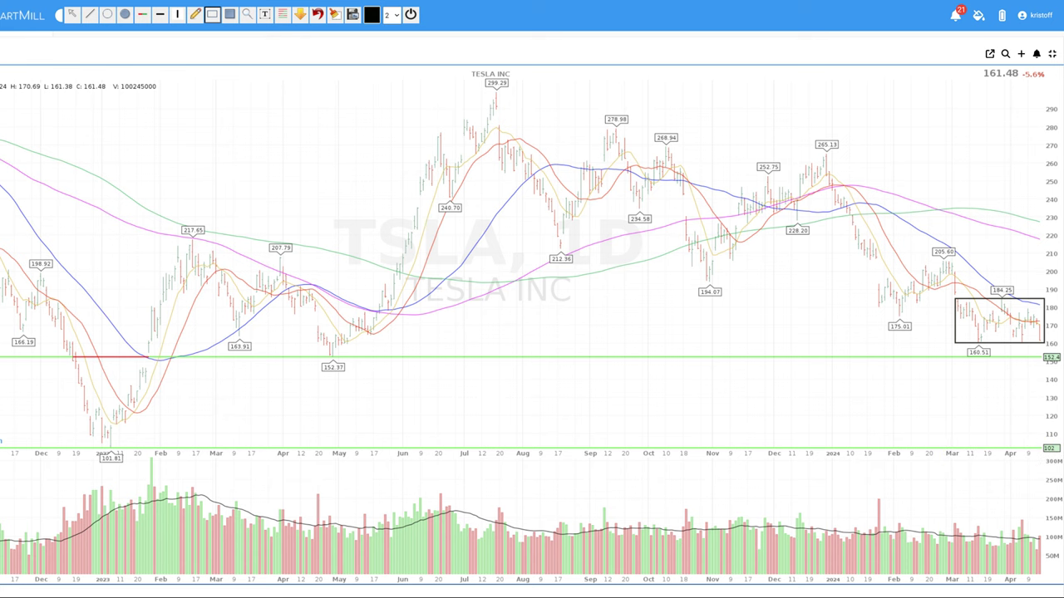
pyautogui.press('Escape')
pyautogui.scroll(-5, 723, 287)
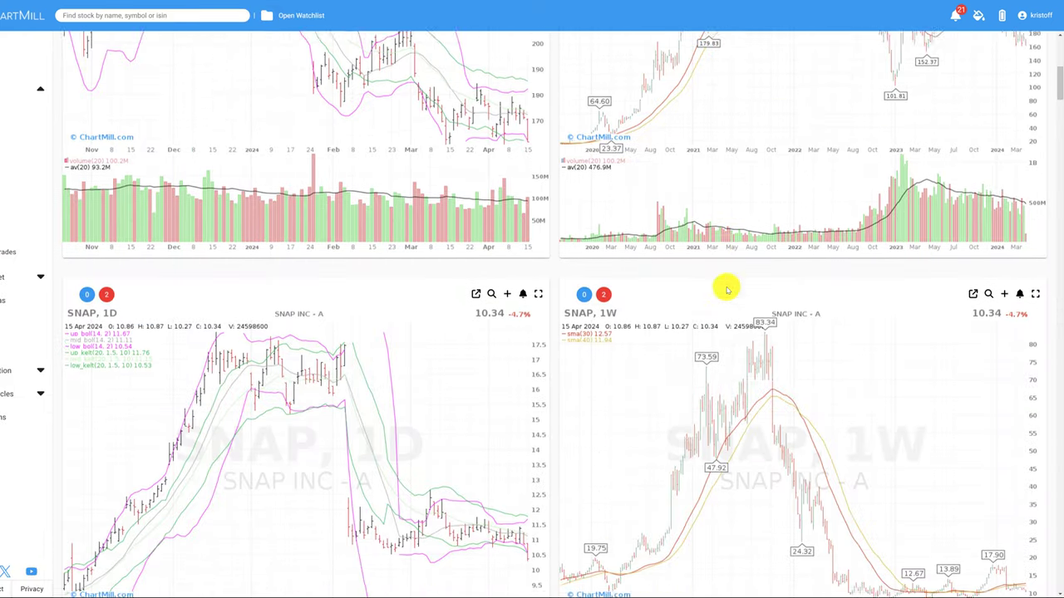
# Step: Examine SNAP's daily and weekly squeeze charts, including the boxed trading range and volume on the enlarged daily chart
pyautogui.scroll(1, 466, 266)
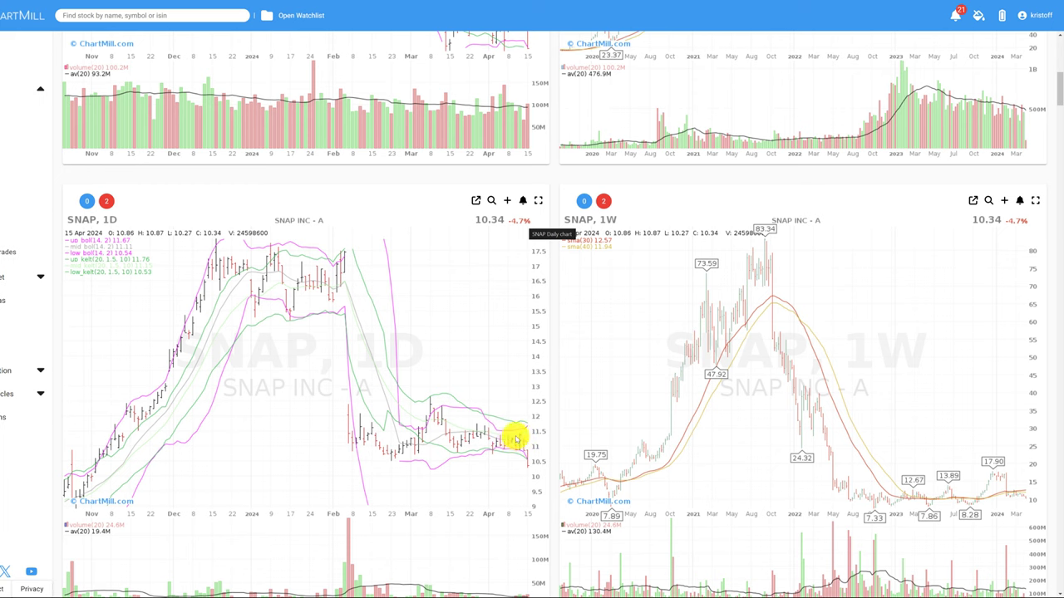
pyautogui.scroll(-1, 728, 391)
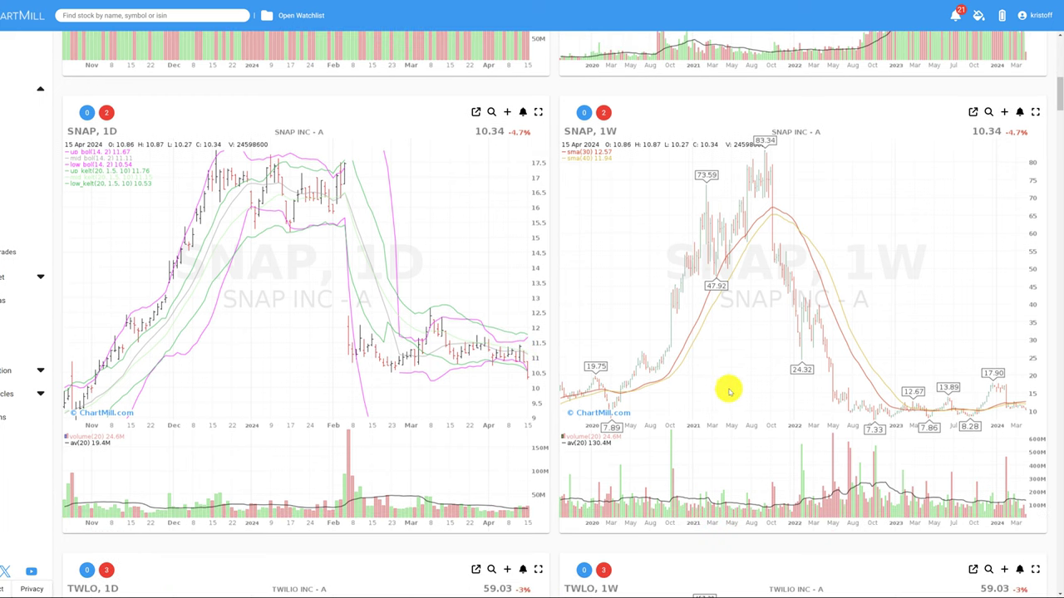
pyautogui.scroll(1, 712, 339)
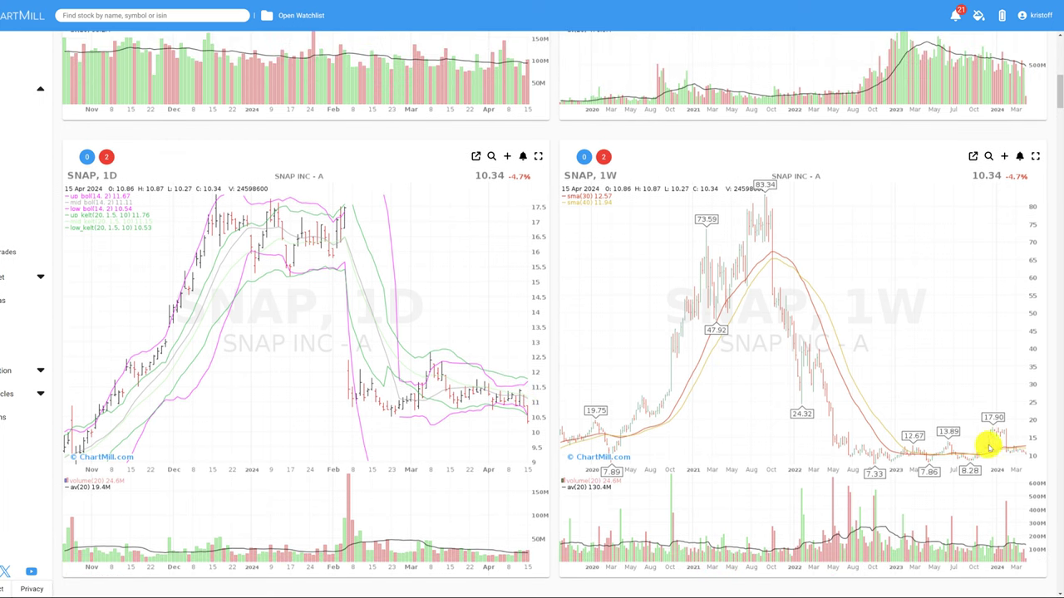
pyautogui.scroll(1, 391, 326)
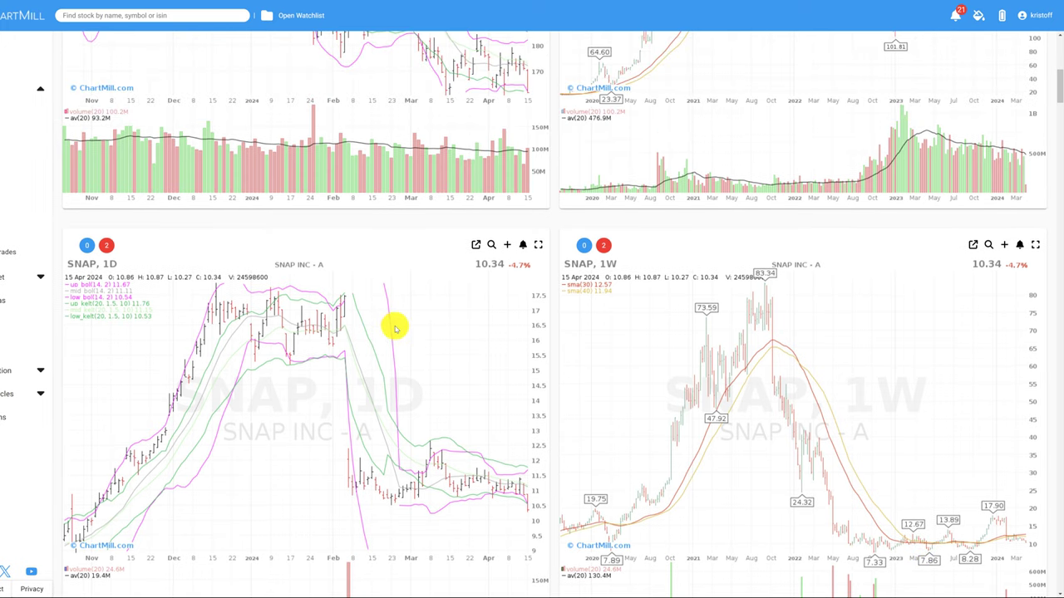
pyautogui.scroll(1, 396, 328)
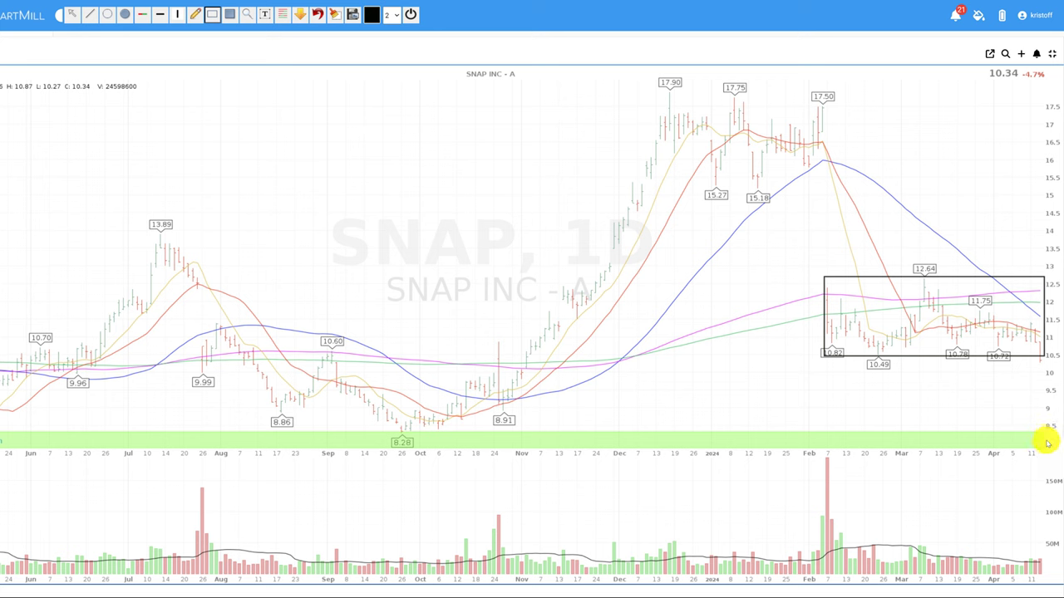
pyautogui.moveTo(1030, 570)
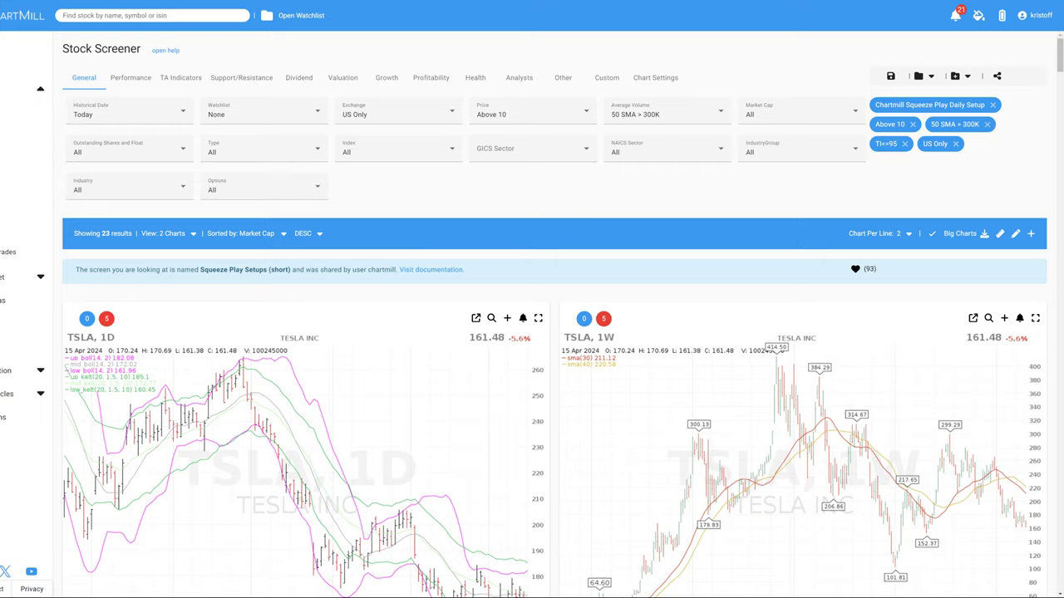
# Step: Return to the Trading Ideas overview and look through the short-only ChartMill screens
pyautogui.click(26, 50)
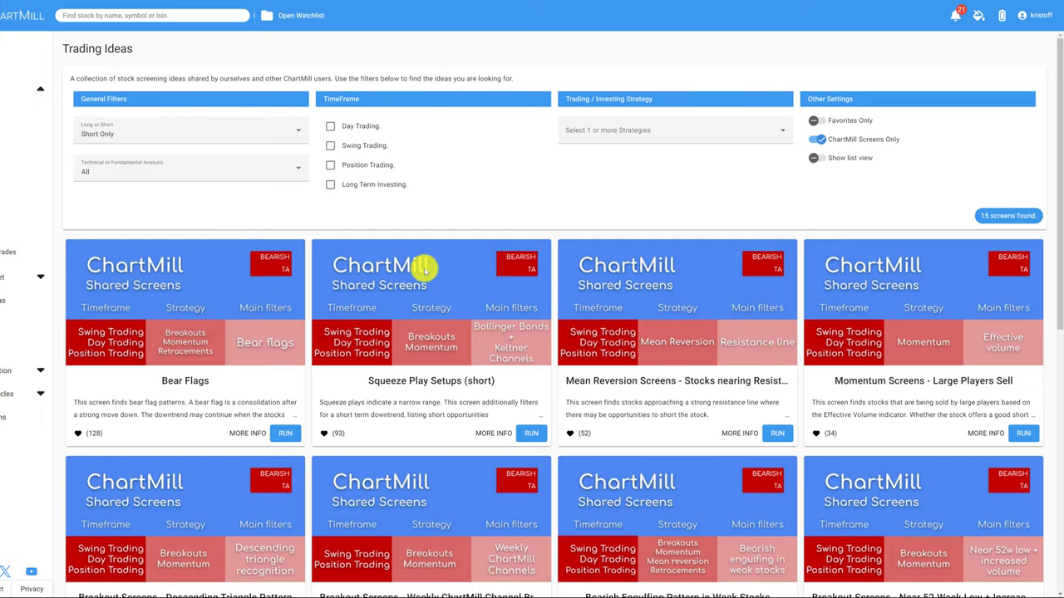
pyautogui.scroll(-2, 422, 266)
pyautogui.scroll(-3, 425, 268)
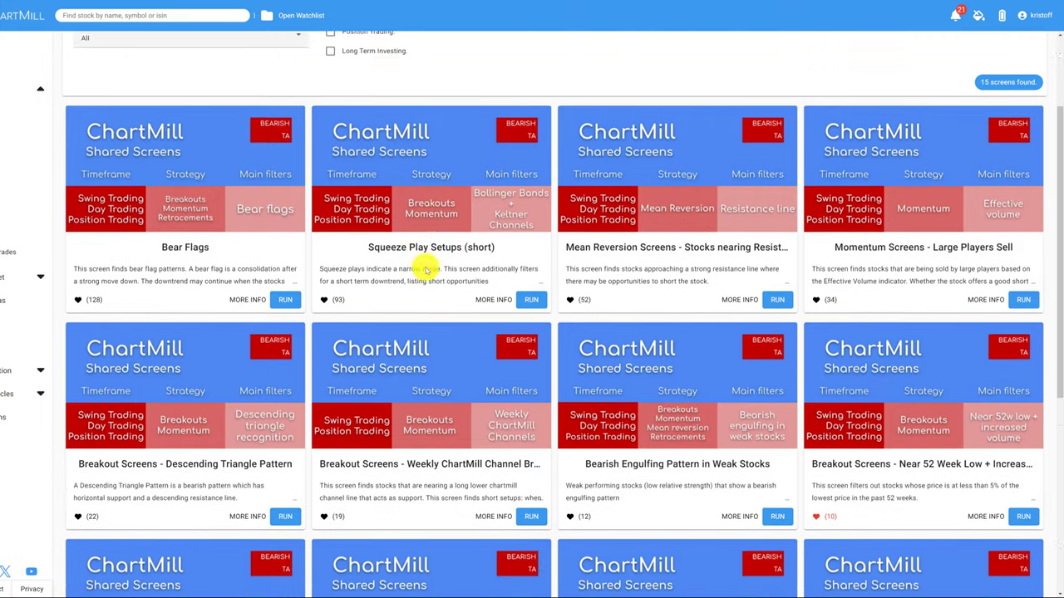
pyautogui.scroll(-1, 425, 267)
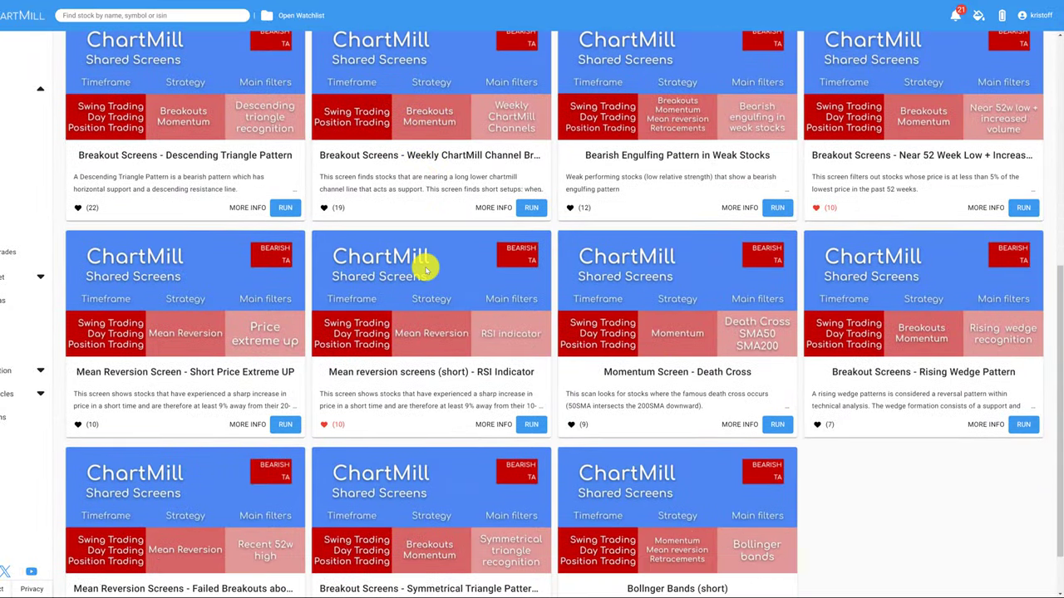
pyautogui.scroll(4, 426, 268)
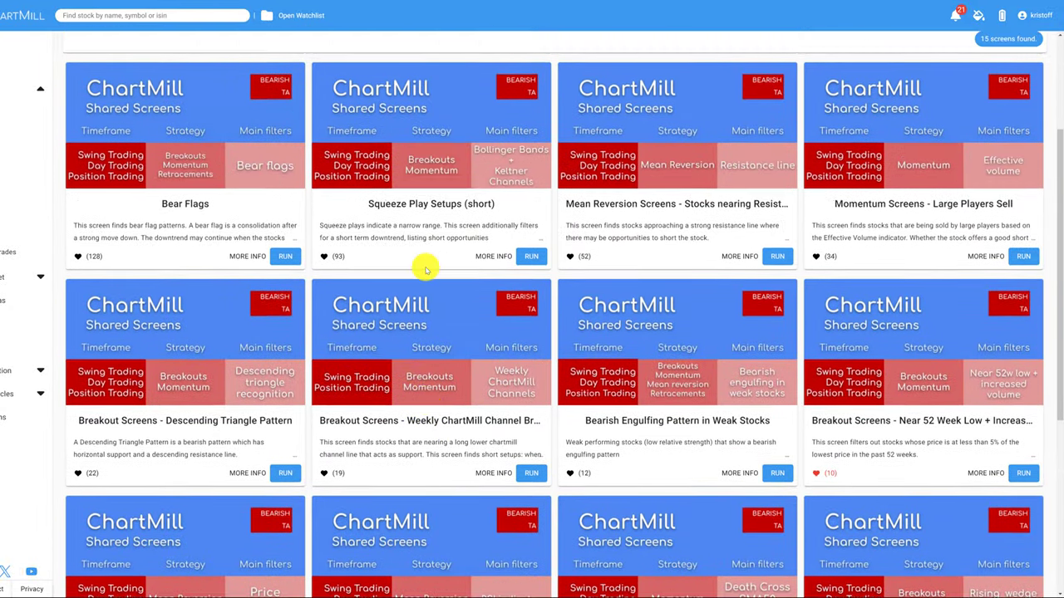
pyautogui.scroll(2, 425, 268)
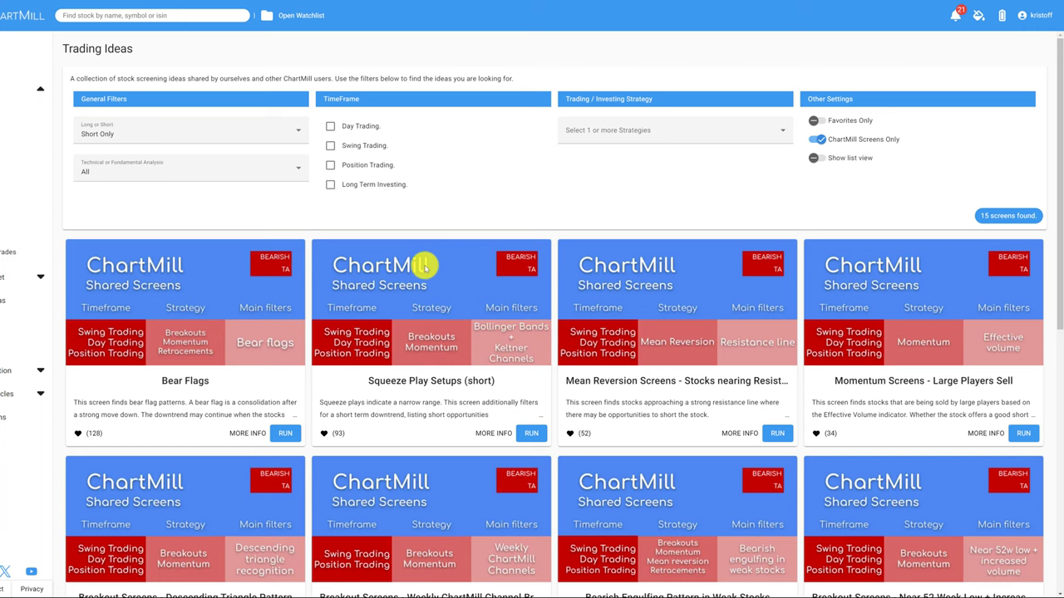
pyautogui.scroll(-1, 485, 307)
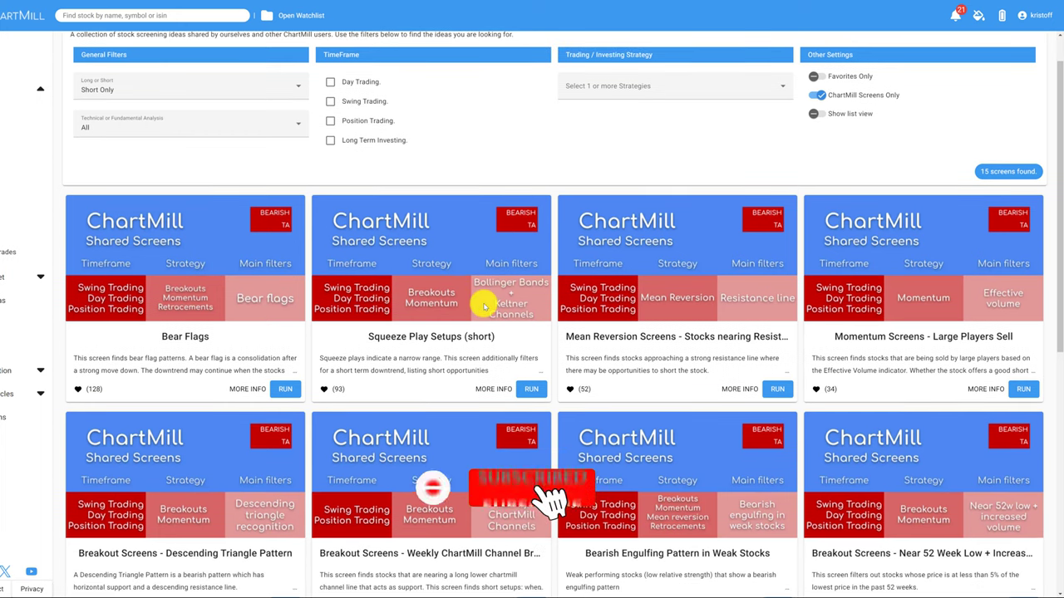